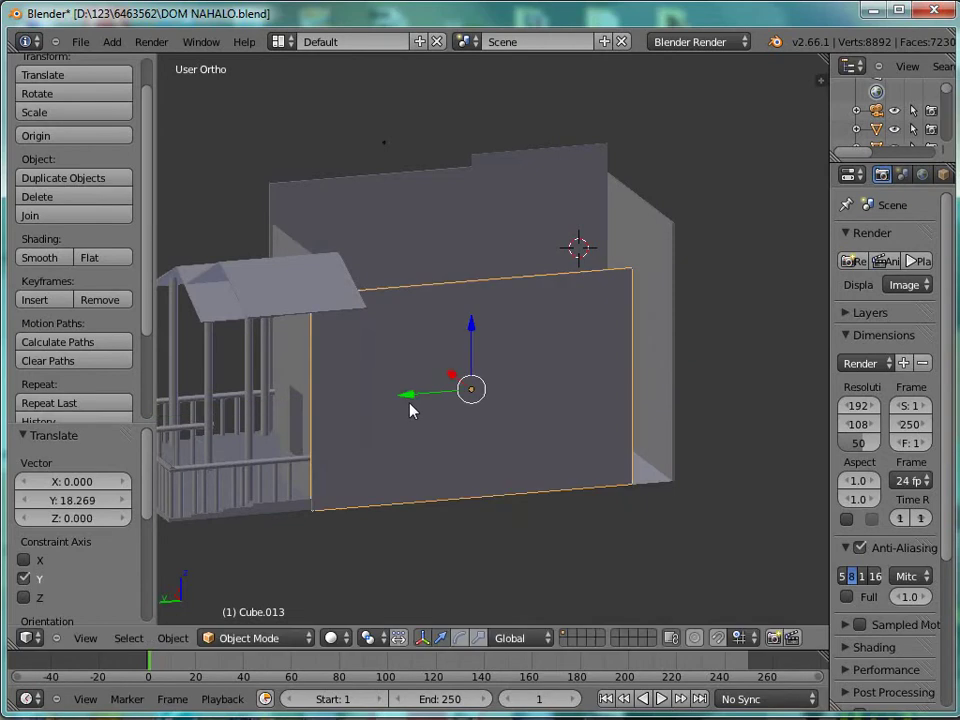
Step: Delete the long side wall on the far side of the house and the rear end wall
key("x")
left_click(379, 231)
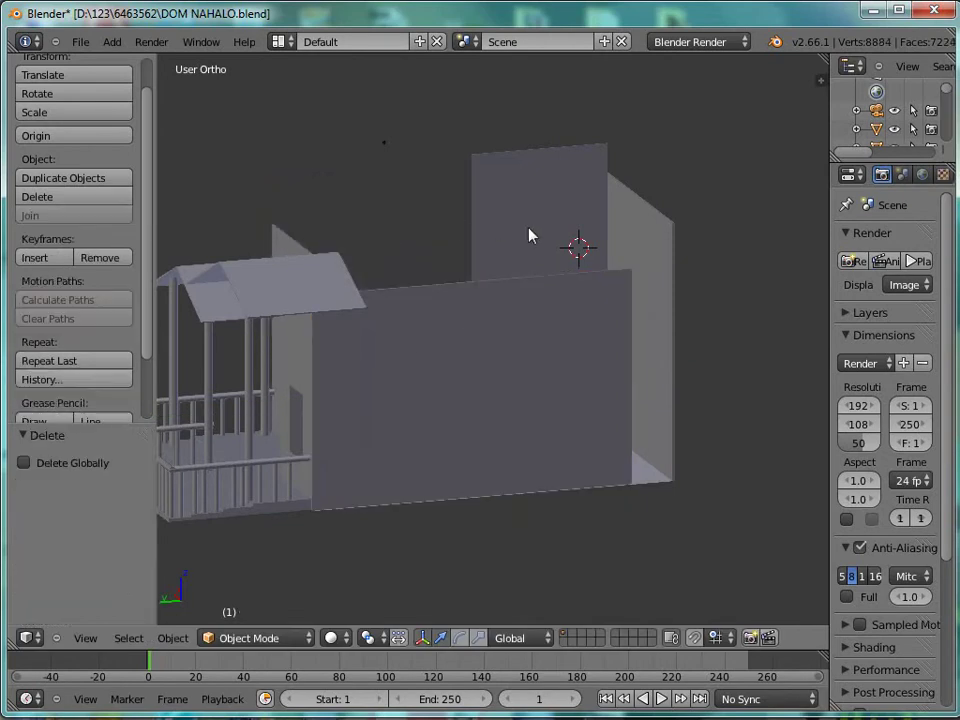
right_click(665, 261)
key("x")
left_click(667, 261)
Step: Stretch the remaining side wall along Y and move it about -9.274 along Y to meet the floor's rear edge
right_click(461, 343)
middle_click_drag(461, 343, 440, 342)
scroll(598, 287, "up", 3)
key("KP_7")
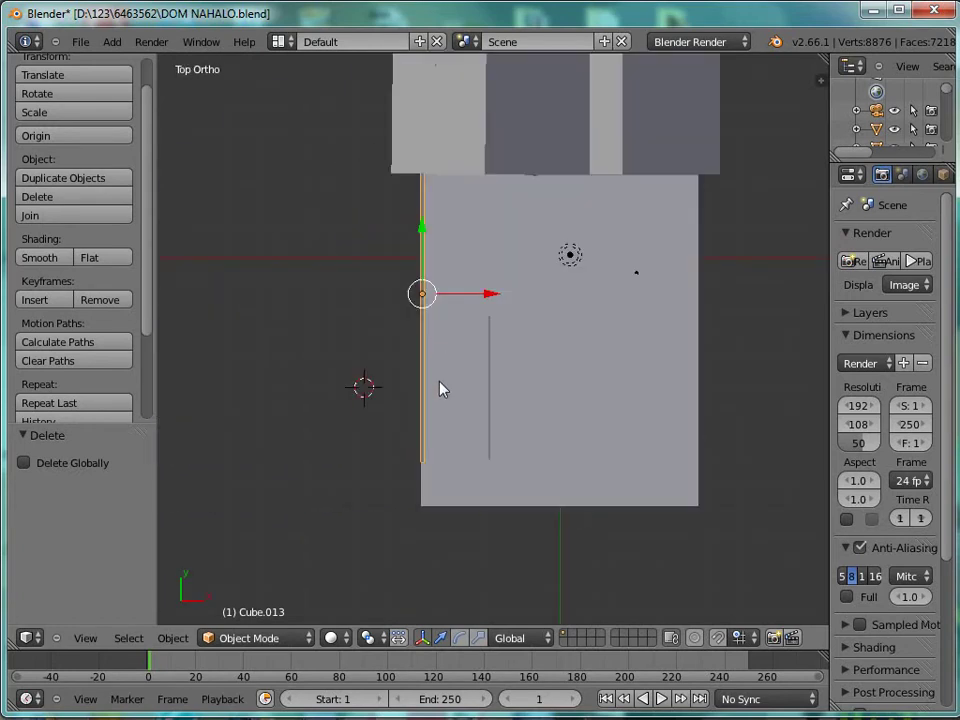
left_click(336, 638)
left_click(358, 600)
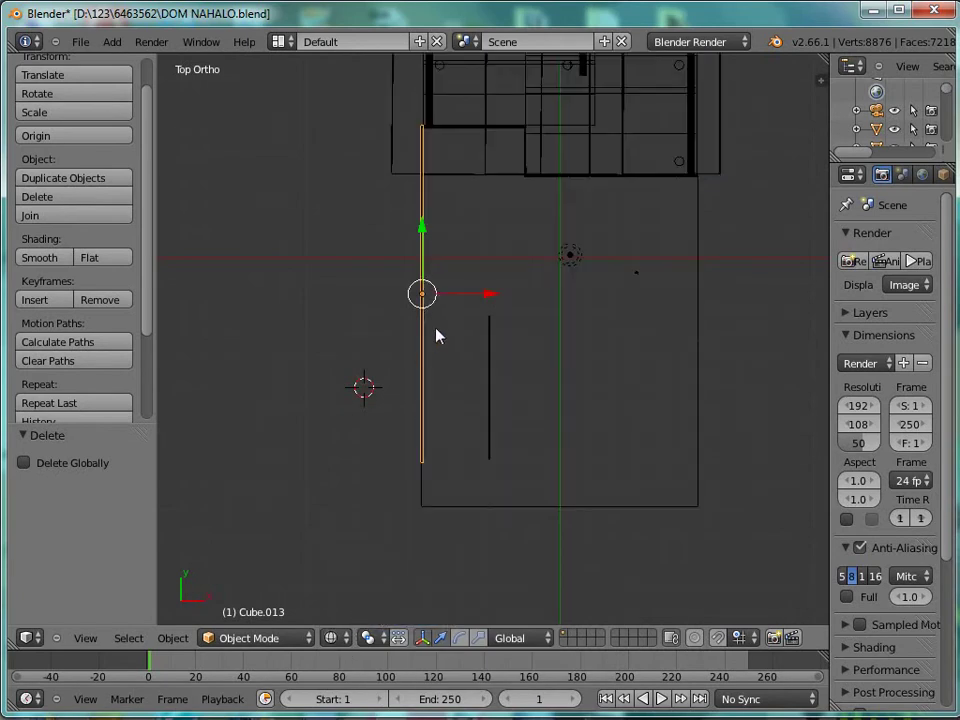
left_click(478, 638)
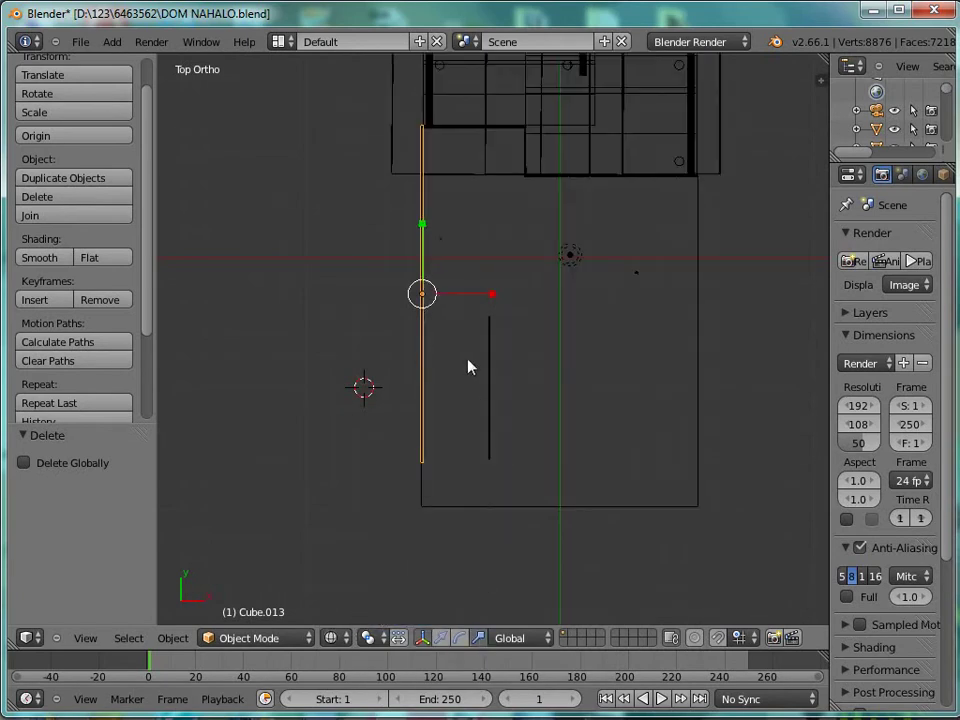
mouse_move(427, 233)
left_mouse_down()
mouse_move(427, 224)
mouse_move(422, 257)
left_mouse_up()
left_click(441, 638)
middle_click_drag(422, 257, 600, 124)
left_click(346, 638)
left_click(355, 579)
mouse_move(392, 456)
middle_mouse_down()
mouse_move(499, 392)
mouse_move(538, 426)
mouse_move(501, 461)
mouse_move(416, 506)
mouse_move(186, 540)
middle_mouse_up()
Step: Duplicate the side wall and move the copy about 108.692 along X to the opposite edge of the floor
key("KP_7")
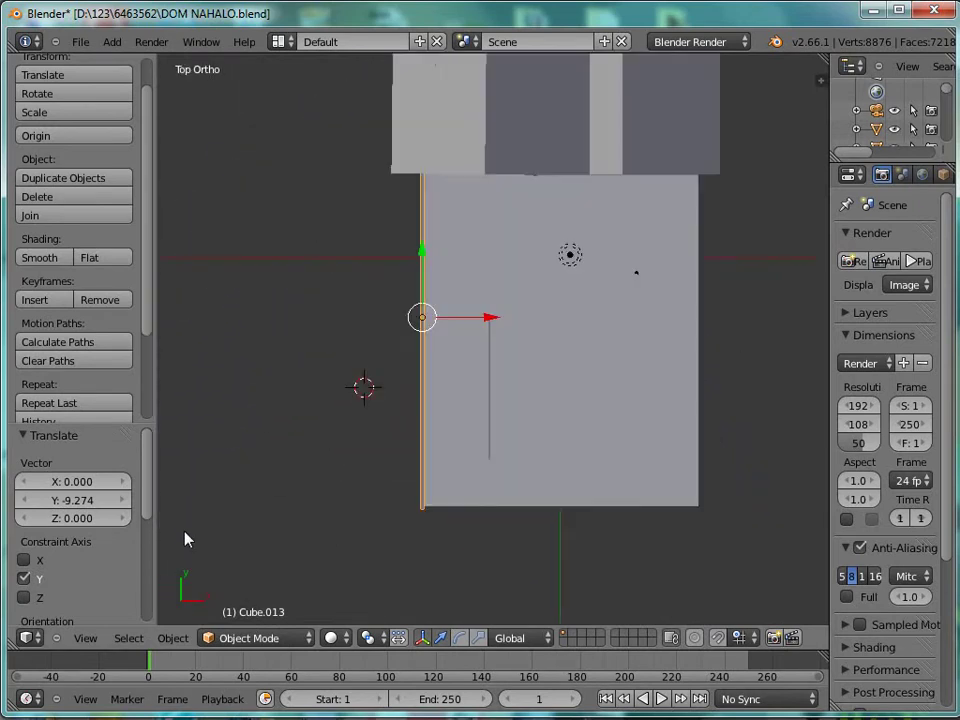
left_click(330, 638)
left_click(355, 596)
key("shift+d")
right_click(448, 450)
left_click_drag(490, 318, 766, 318)
middle_click_drag(766, 318, 620, 400)
left_click(368, 638)
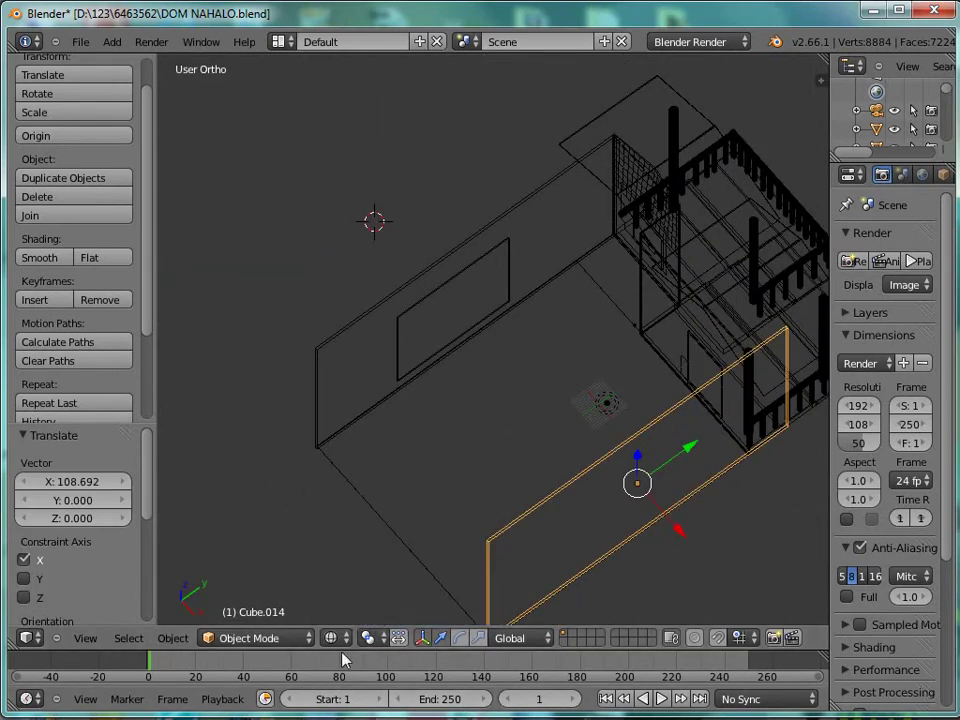
left_click(347, 640)
left_click(358, 580)
middle_click_drag(560, 470, 512, 405)
middle_click_drag(605, 317, 451, 371)
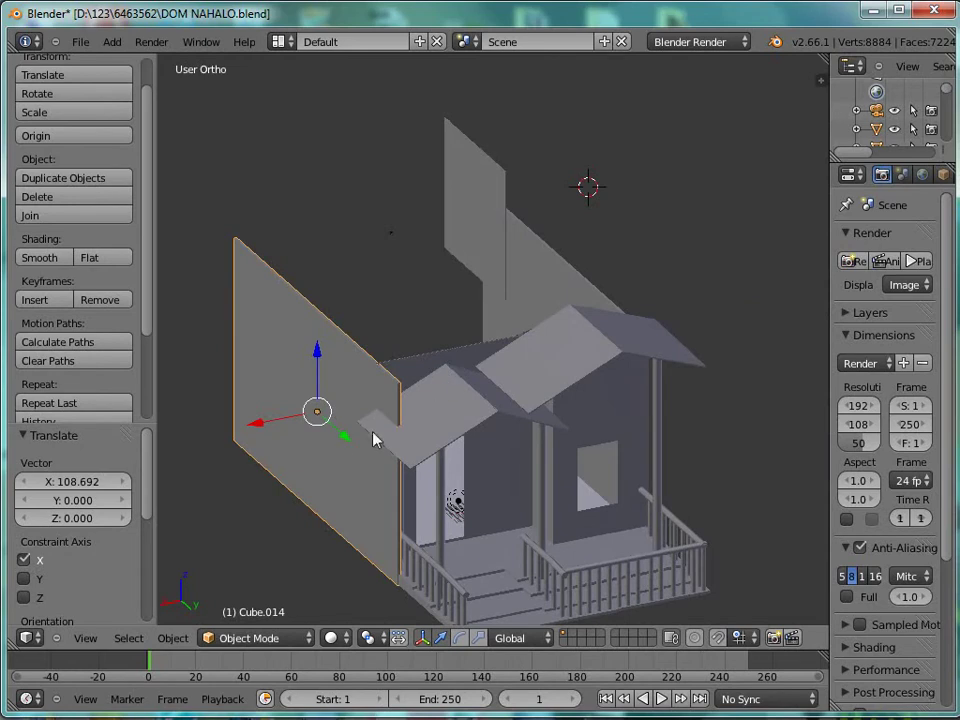
Step: Move the copied side wall about -21.024 along Y, away from the porch
middle_click_drag(347, 437, 434, 440)
key("g")
key("y")
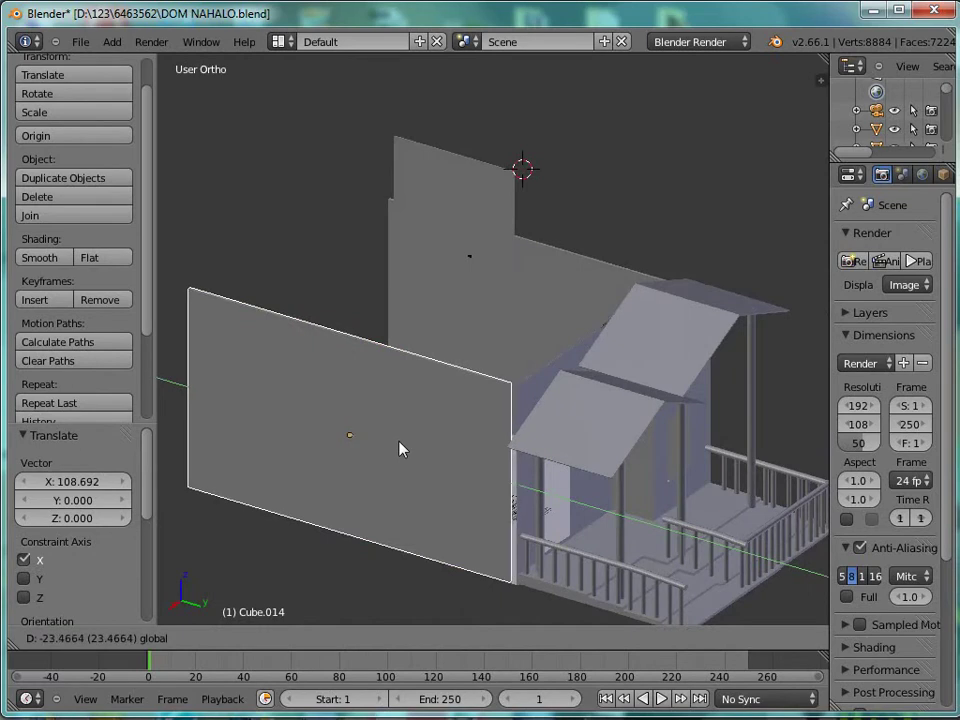
left_click(405, 449)
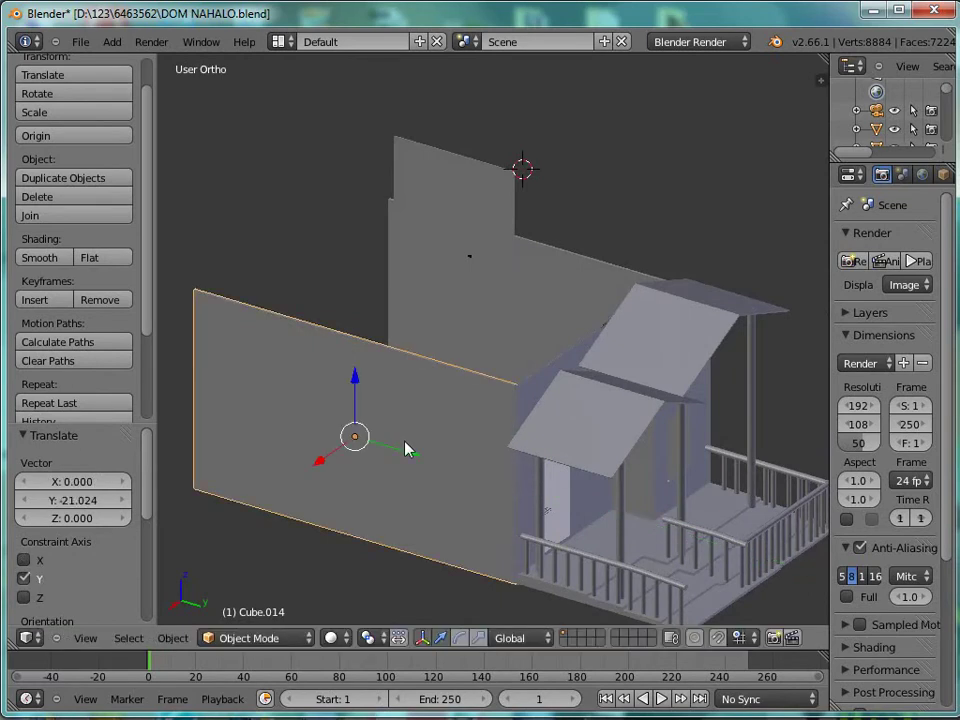
Step: Shorten the copied side wall along Y and move it about 10.387 along Y to line up with the floor
key("KP_7")
left_click(481, 638)
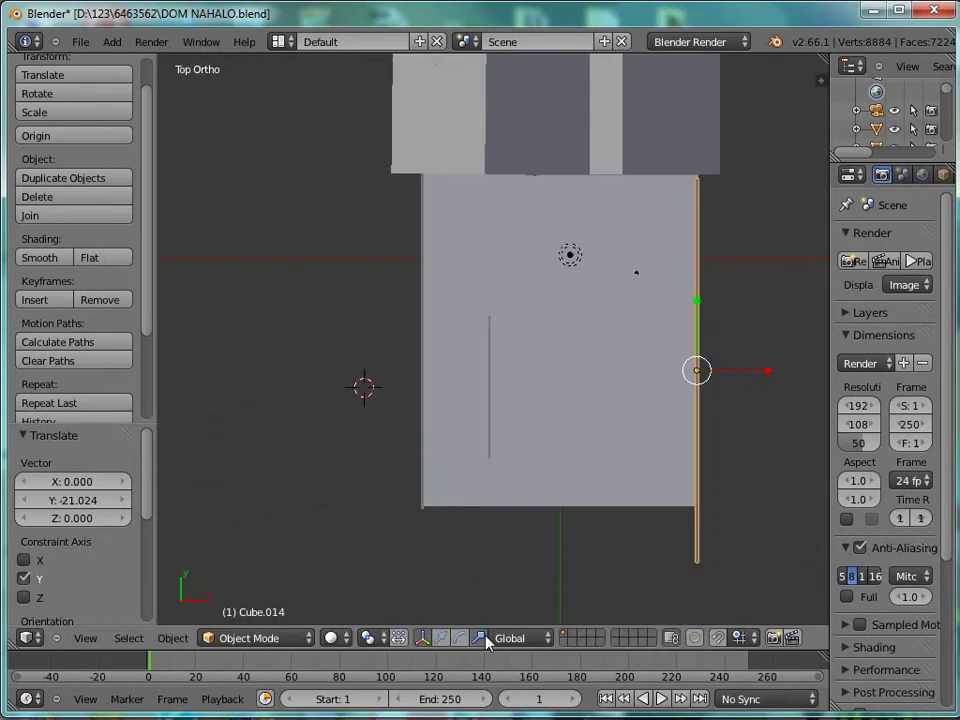
mouse_move(697, 304)
left_mouse_down()
mouse_move(698, 325)
mouse_move(697, 292)
left_mouse_up()
left_click(440, 638)
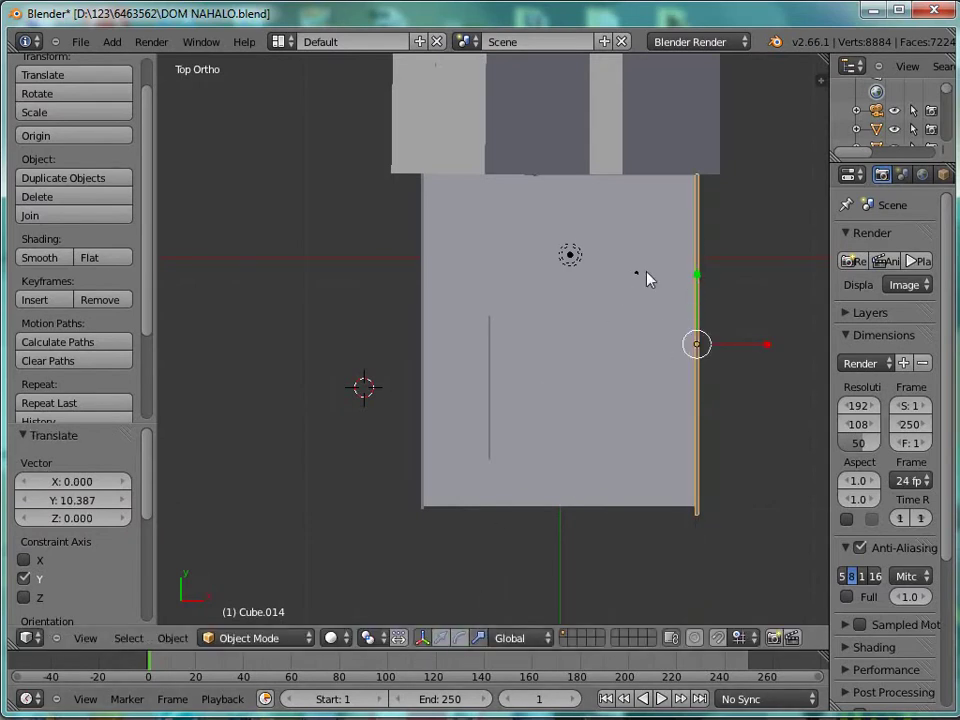
Step: Scale the copied side wall by about 0.974 along Y and move it about 1.484 along Y to match the floor's length
key("s")
left_click(690, 272)
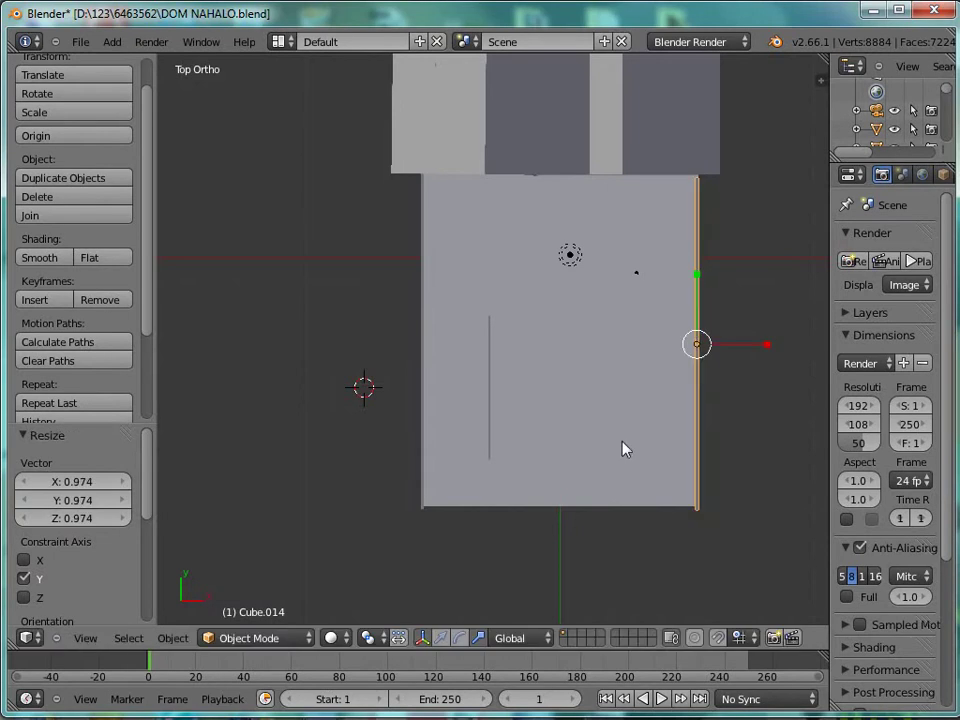
left_click_drag(697, 274, 700, 278)
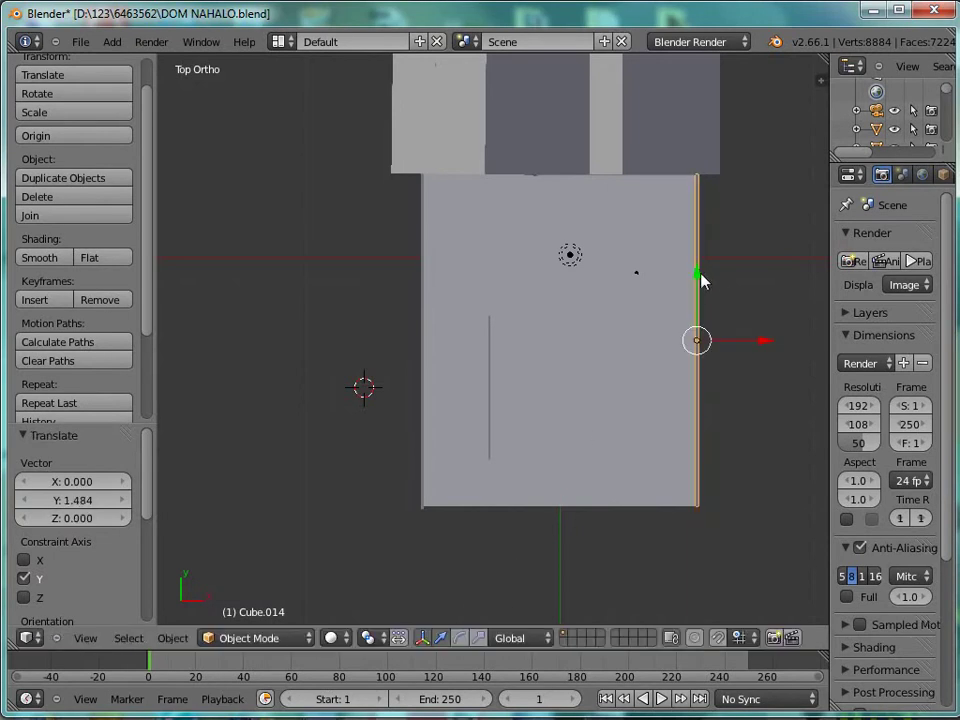
middle_click_drag(577, 582, 729, 376)
right_click(445, 249)
middle_click_drag(446, 246, 568, 259)
right_click(446, 407)
right_click(697, 390)
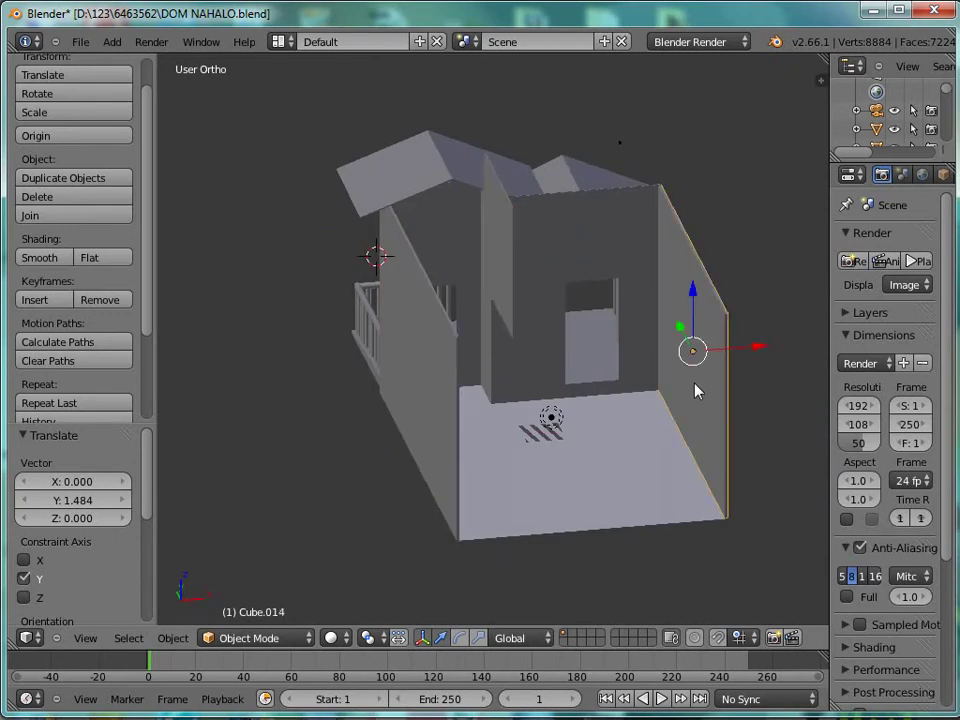
Step: Show the house as wireframe from the top and select the side wall on the positive X side
key("KP_7")
left_click(337, 638)
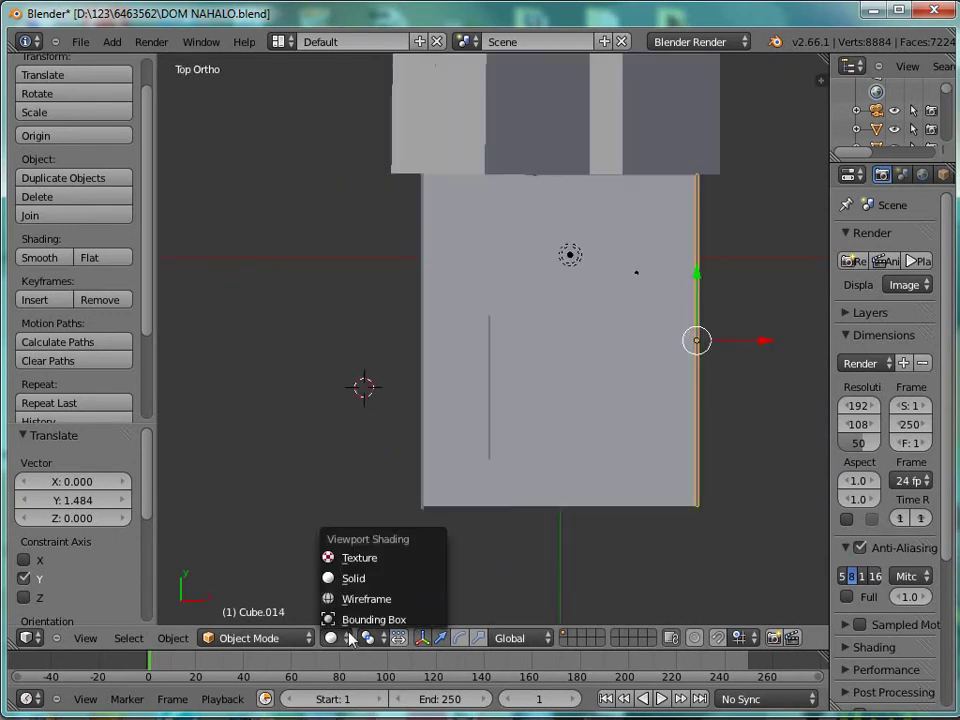
left_click(367, 599)
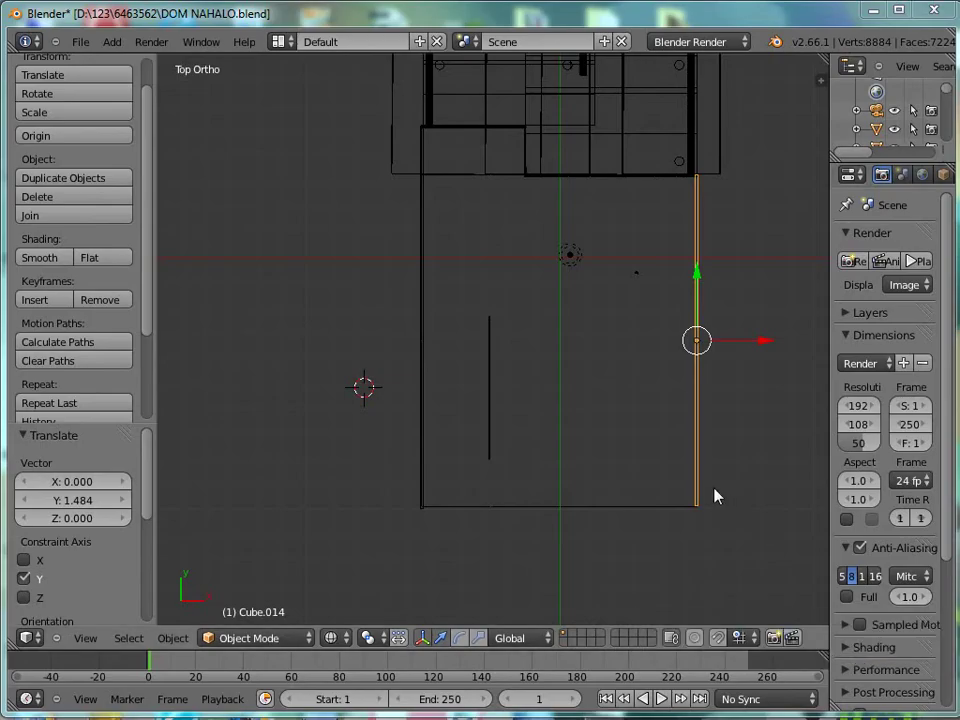
right_click(491, 410)
middle_click_drag(487, 470, 509, 413)
key("KP_7")
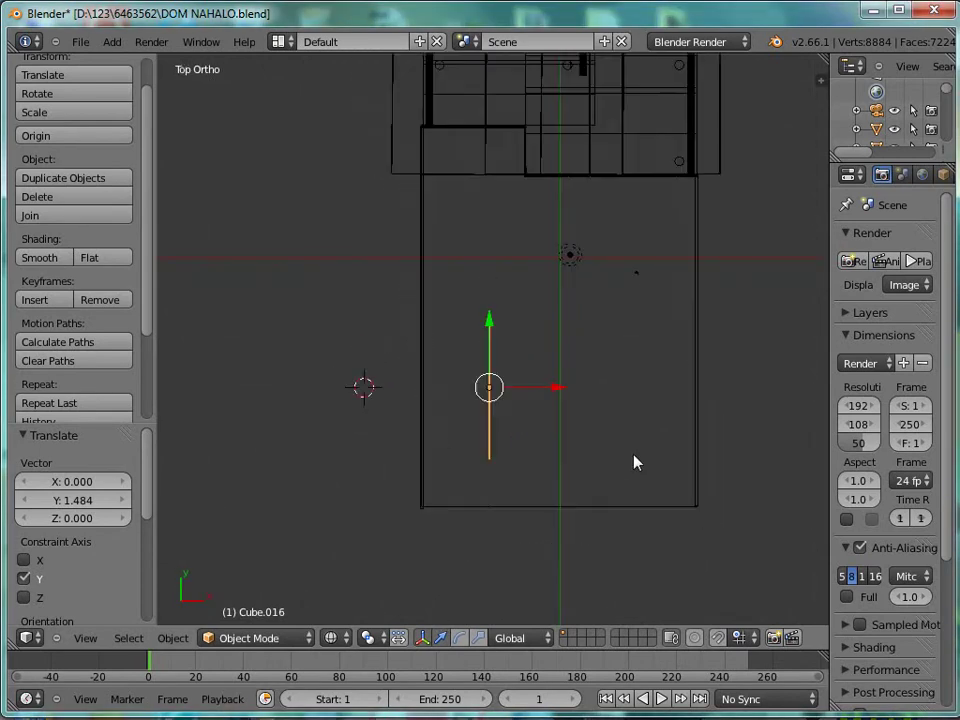
right_click(703, 462)
right_click(698, 467)
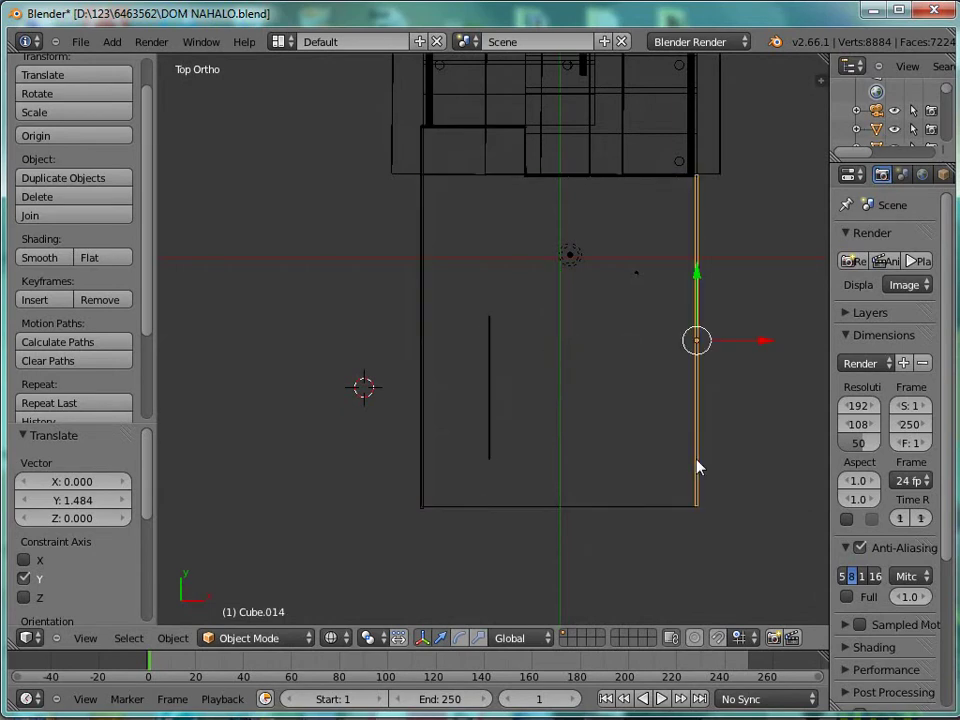
left_click(696, 459)
key("g")
left_click(699, 385)
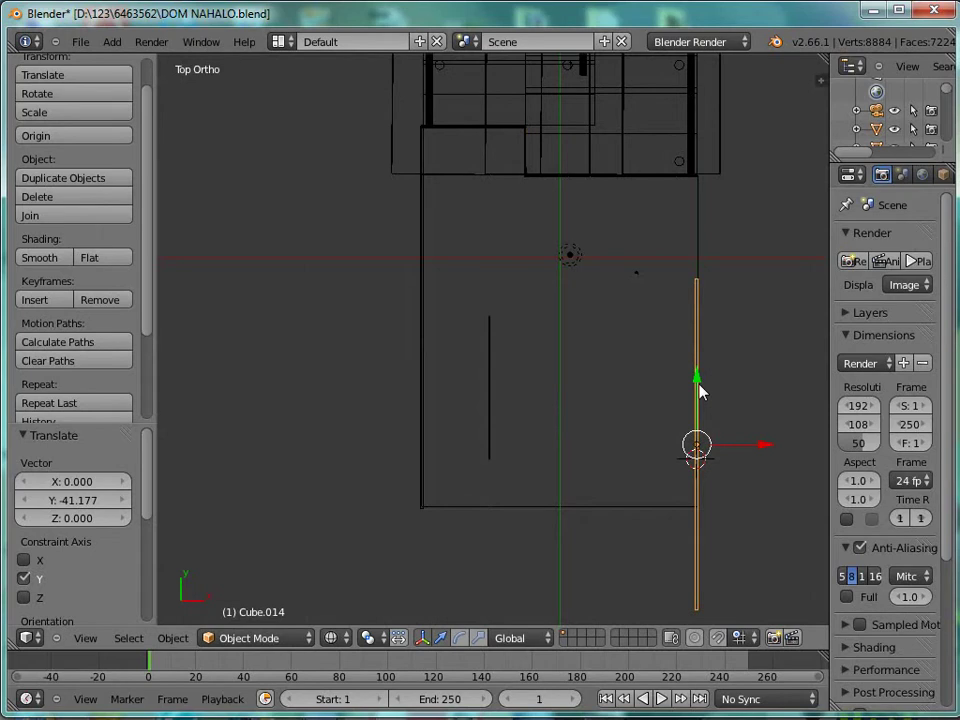
key("ctrl+z")
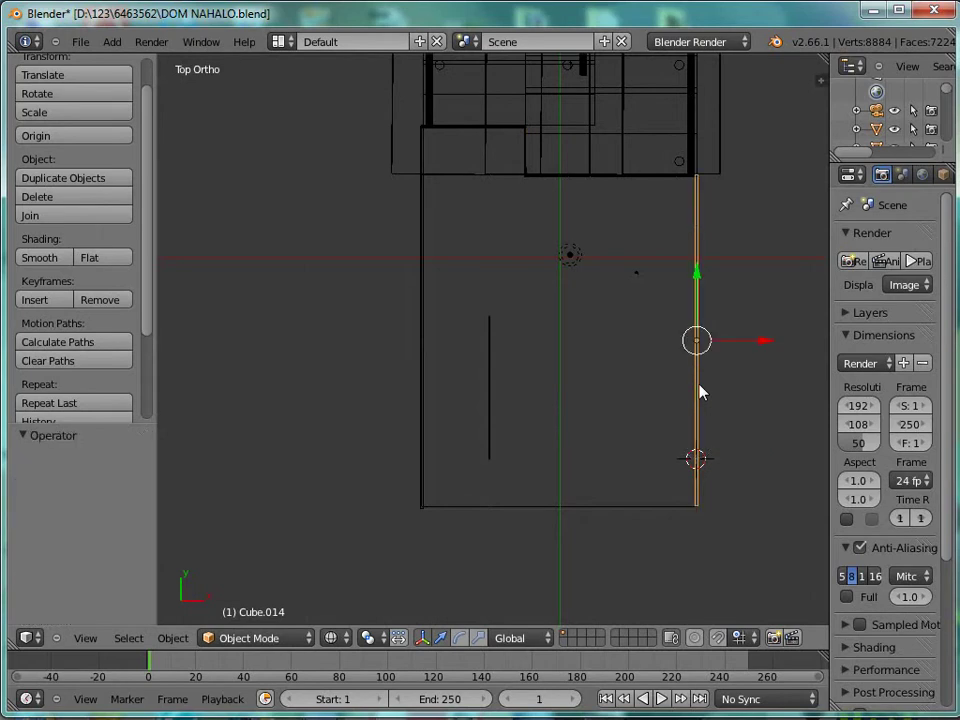
Step: Duplicate the positive-X side wall, move the copy about -31.532 along X and rotate it about 90° to lie crosswise
key("shift+d")
right_click(700, 390)
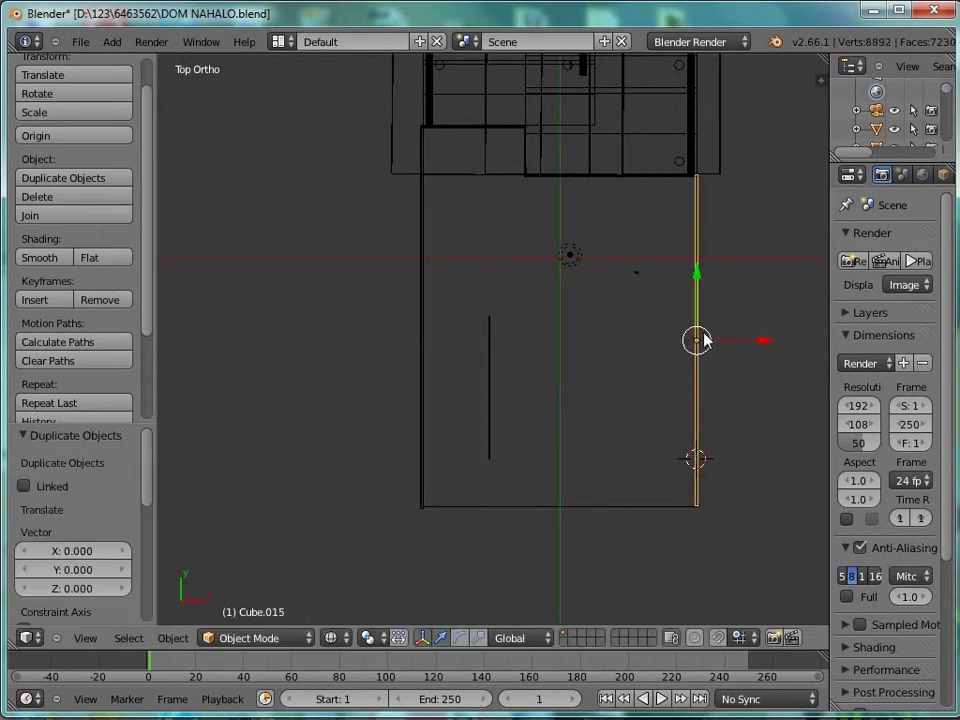
left_click_drag(763, 345, 681, 359)
left_click(681, 359)
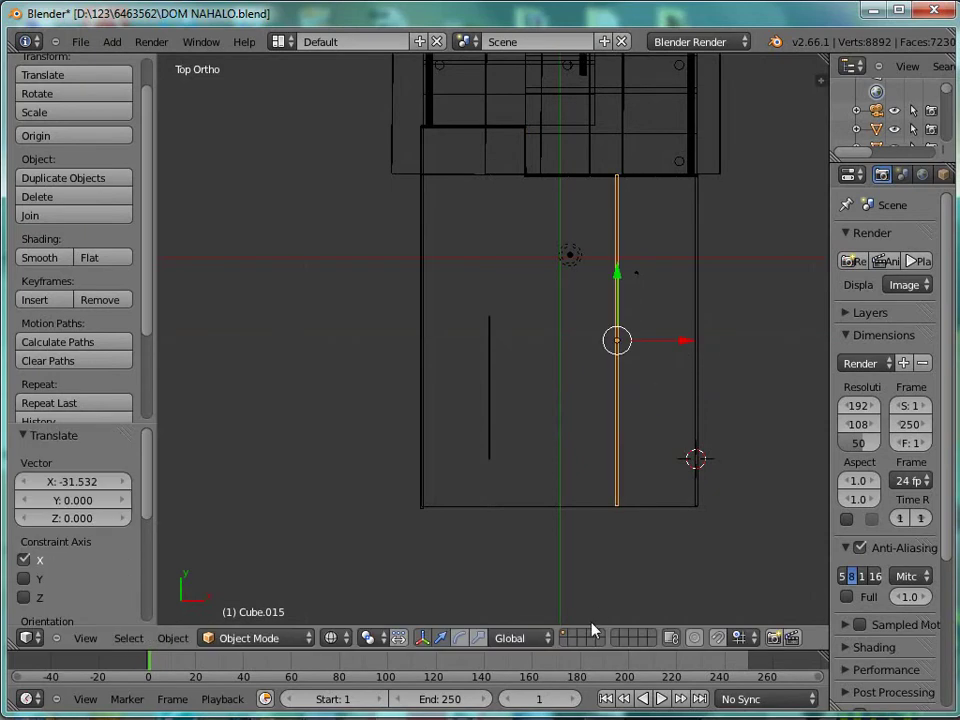
left_click(461, 638)
key("r")
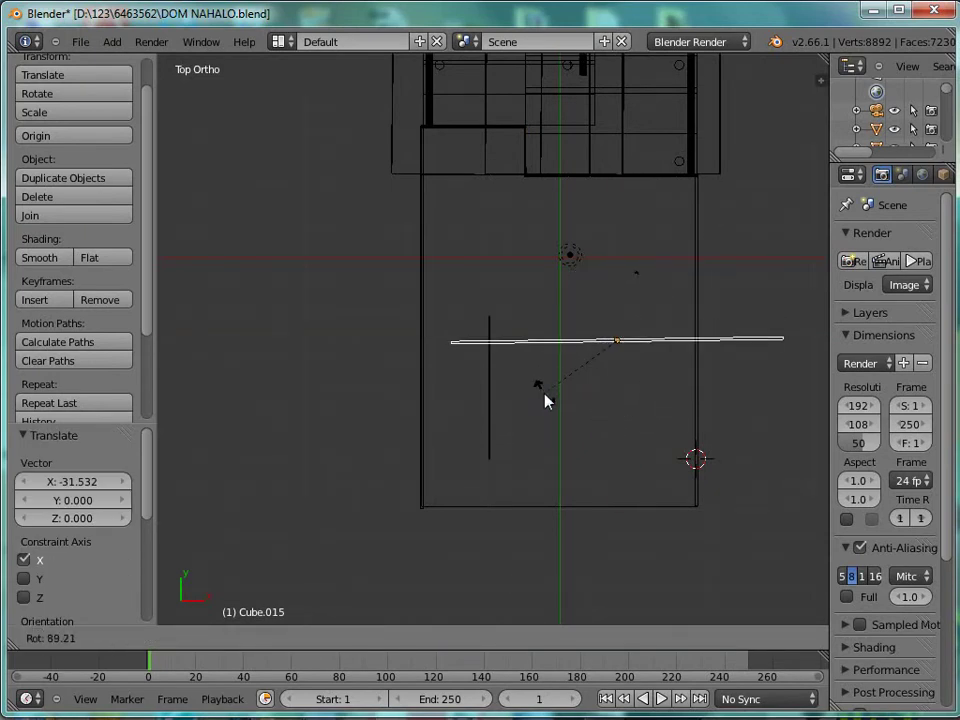
left_click(544, 397)
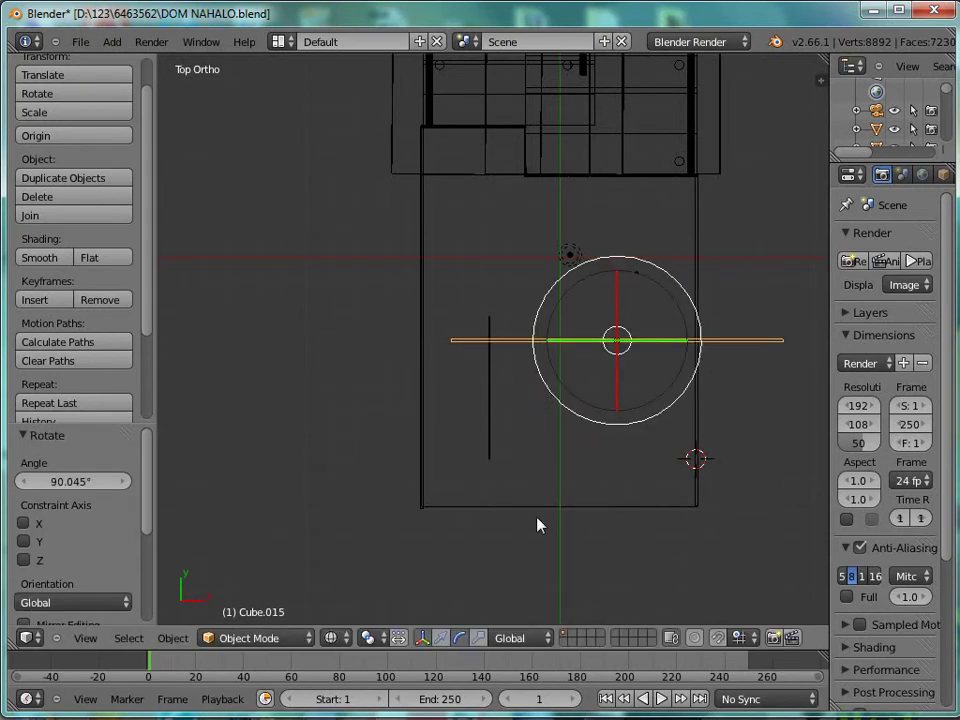
Step: Place the crosswise wall on the floor's rear edge and scale it by about 0.839 along X to fit between the side walls
left_click(441, 638)
left_click_drag(626, 295, 615, 446)
left_click_drag(686, 503, 631, 516)
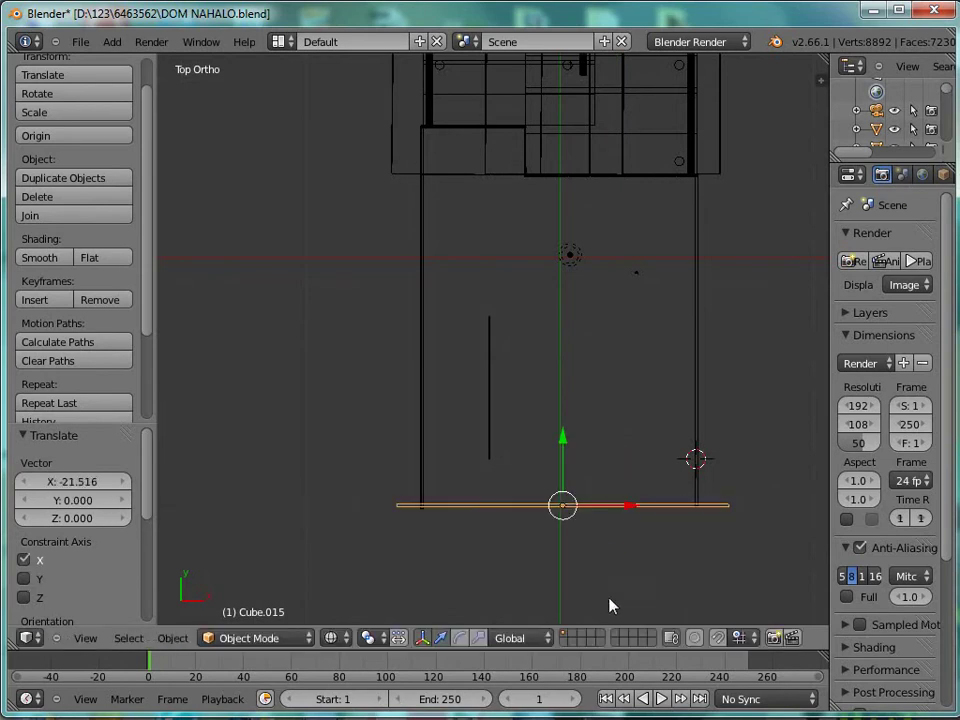
key("s")
key("x")
left_click(620, 516)
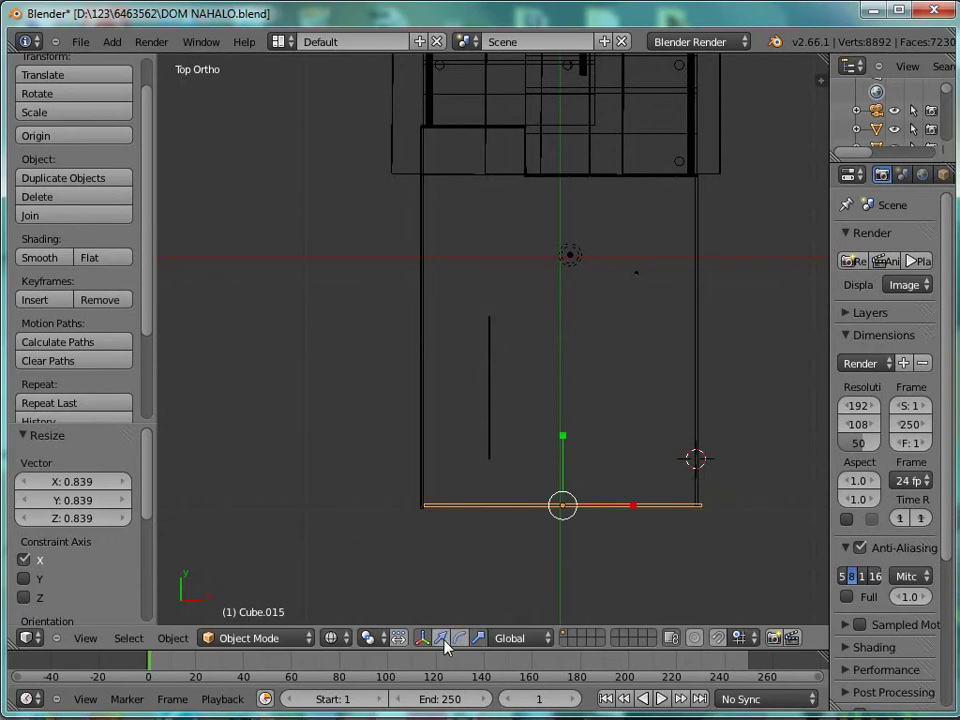
left_click_drag(627, 507, 625, 517)
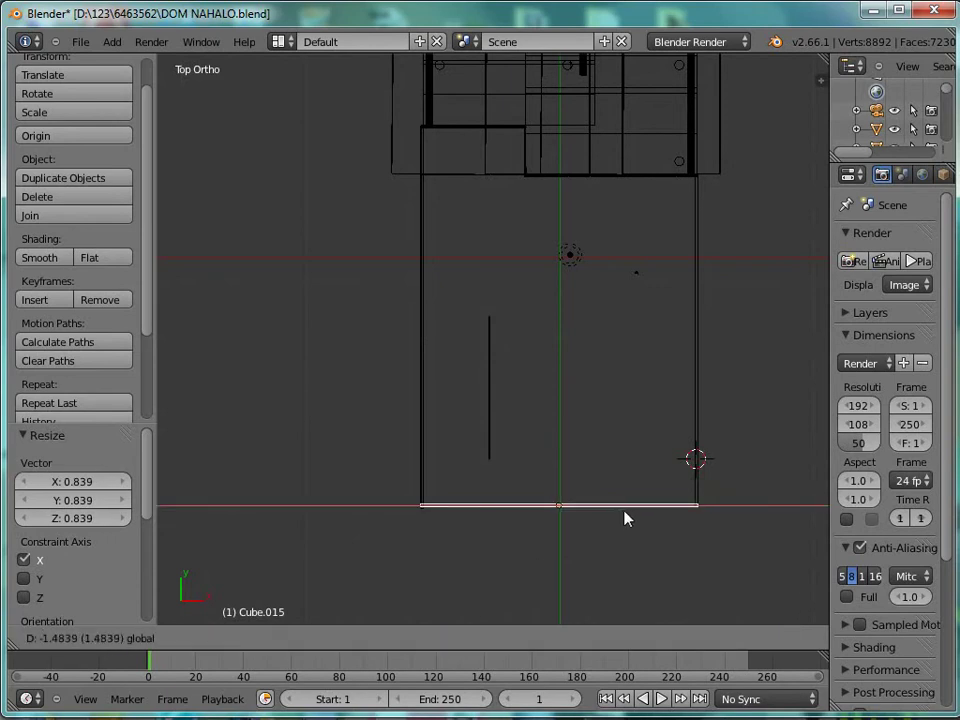
left_click(624, 516)
Step: Rotate the thin interior panel about 90° and move it onto the rear wall, shifting it about 25.226 along X
right_click(490, 447)
left_click_drag(489, 318, 489, 328)
left_click(463, 640)
left_click_drag(514, 467, 418, 439)
left_click(440, 638)
left_click_drag(485, 337, 480, 446)
left_click_drag(555, 499, 626, 508)
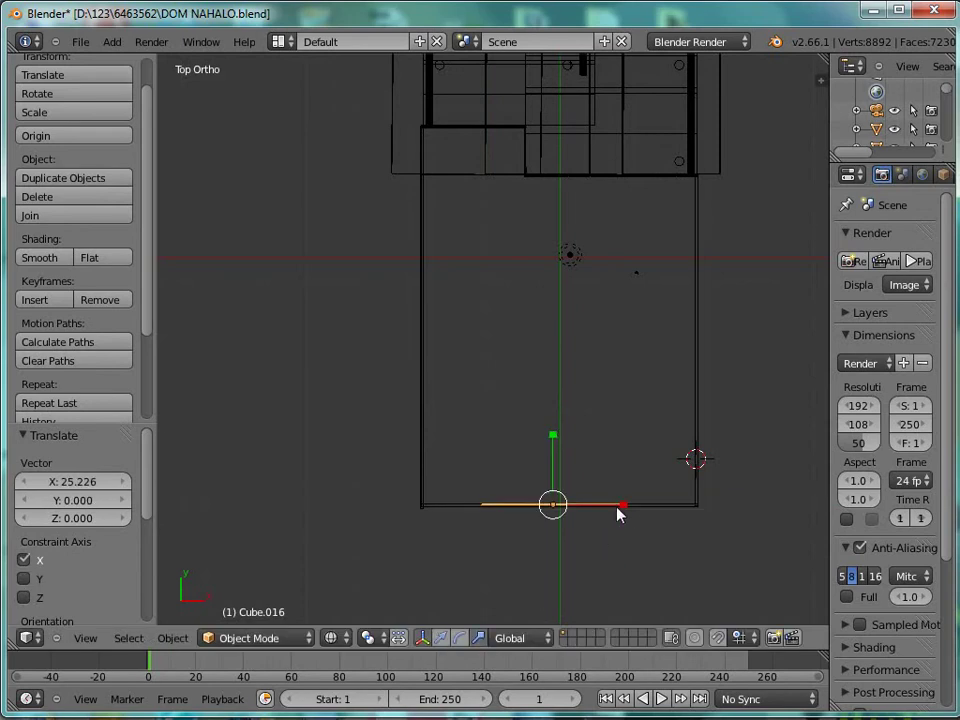
Step: Scale the thin panel along X by about 1.877 and 1.026, shifting it about 2.597 along X to span the rear wall
key("s")
key("x")
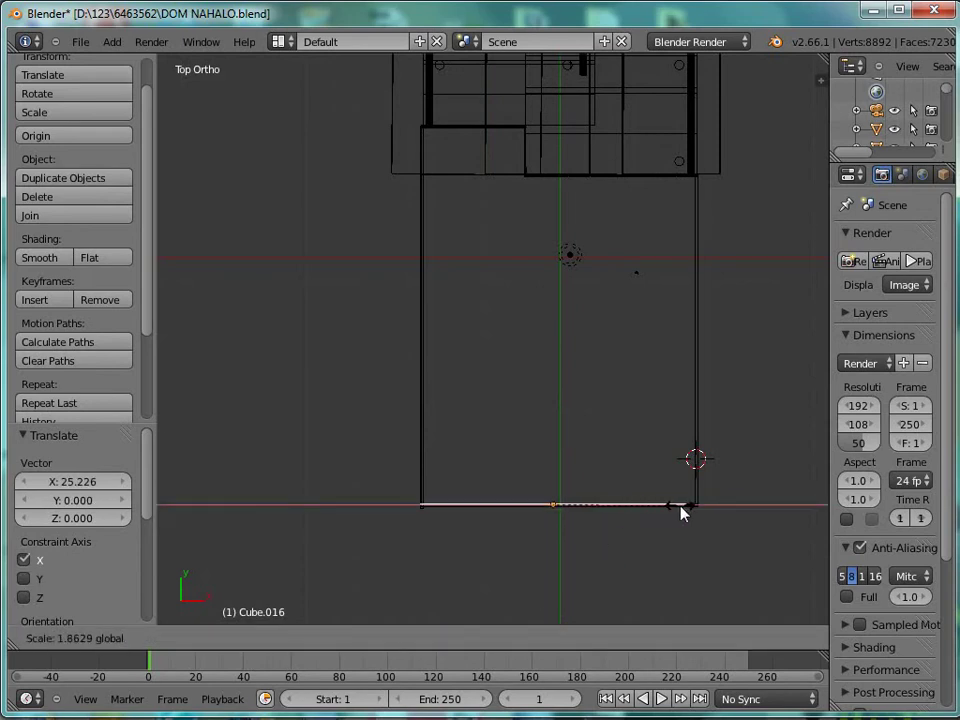
left_click(676, 516)
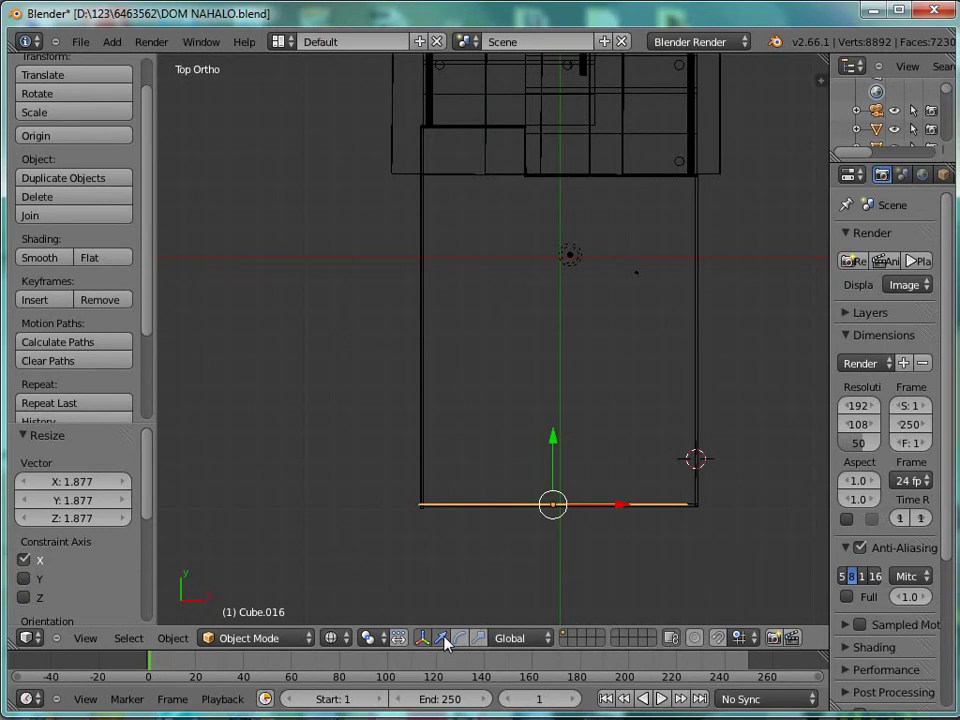
left_click_drag(614, 516, 621, 516)
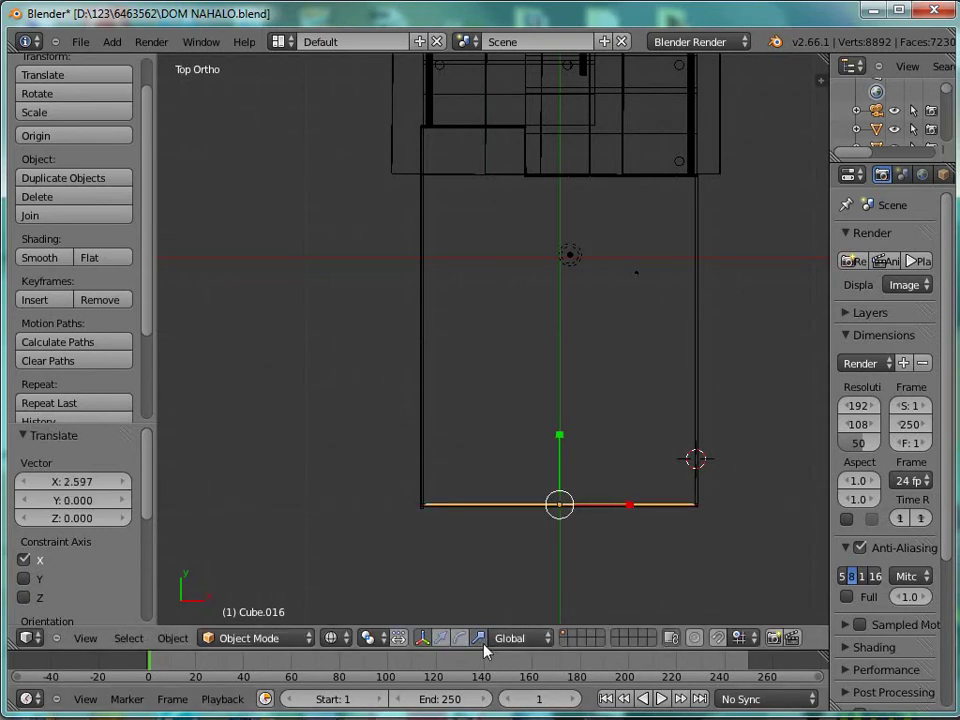
key("s")
key("x")
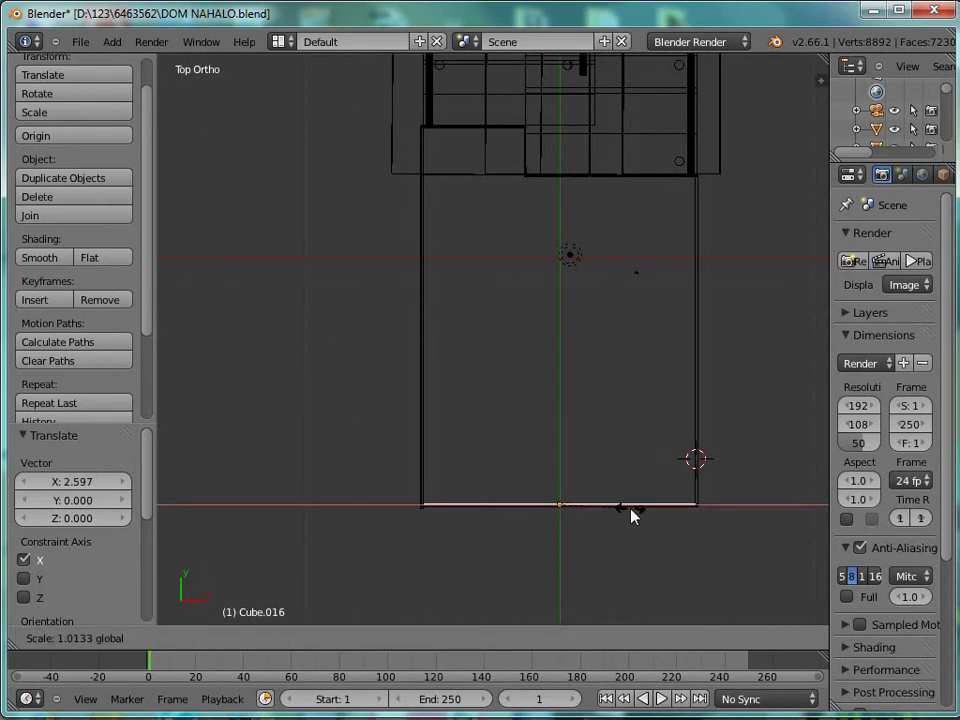
left_click(632, 514)
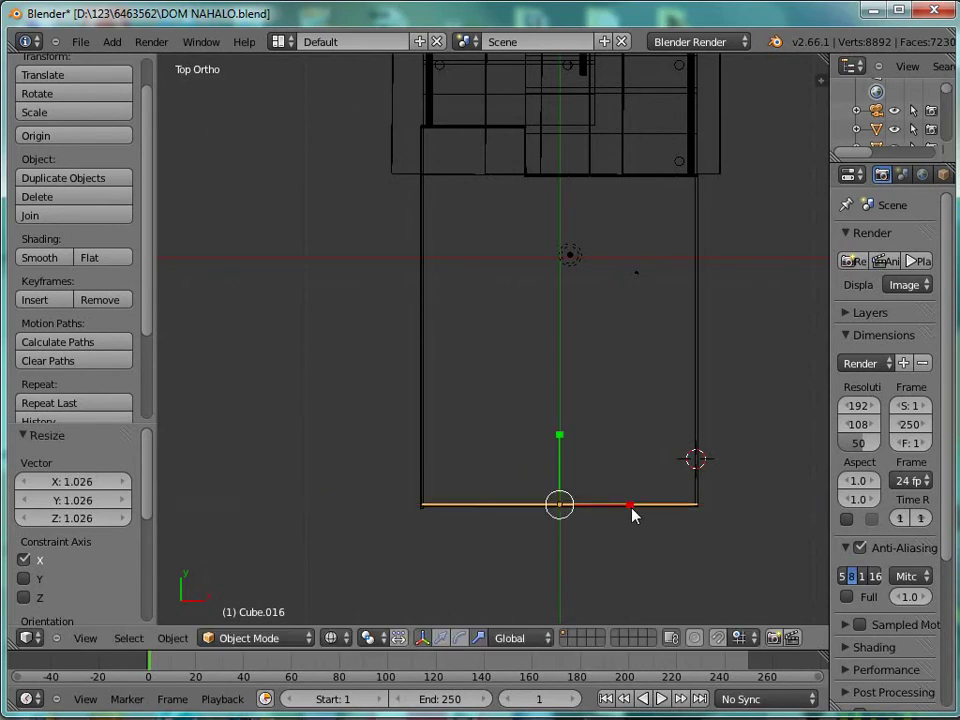
Step: Duplicate the thin rear panel, move the copy forward along Y into the room and rotate it about 90°
key("shift+d")
right_click(632, 510)
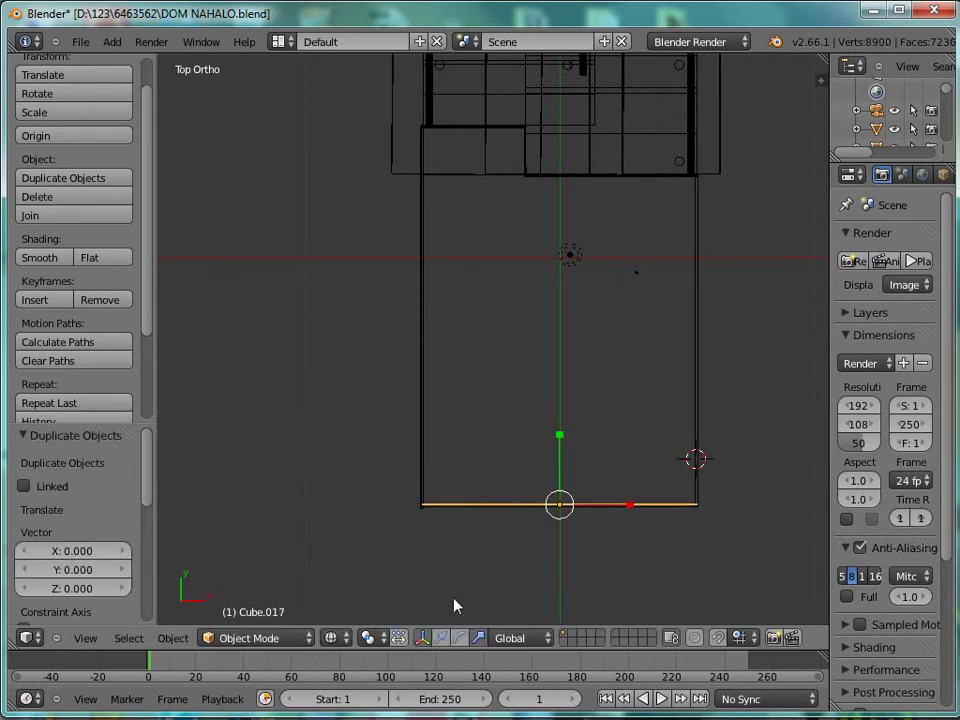
left_click_drag(558, 442, 561, 342)
left_click(459, 637)
mouse_move(583, 480)
left_mouse_down()
mouse_move(540, 489)
mouse_move(487, 474)
mouse_move(452, 439)
left_mouse_up()
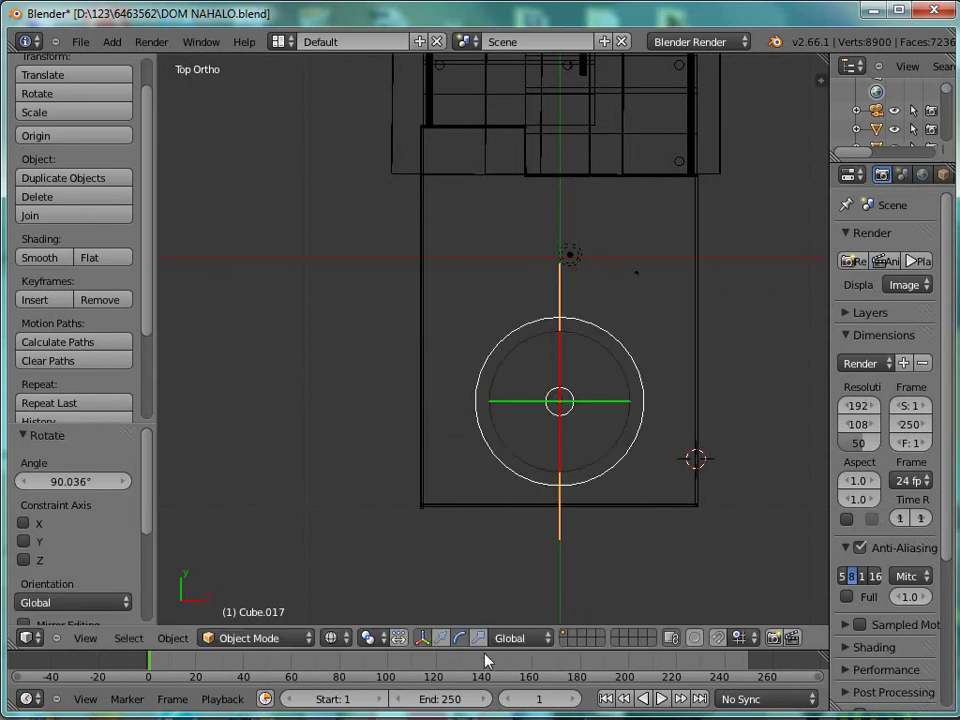
Step: Move the rotated thin panel along X onto the negative-X side wall and shift it along Y to line up with the wall
left_click(441, 637)
left_click_drag(617, 403, 472, 404)
left_click_drag(432, 355, 429, 259)
left_click(478, 637)
Step: Duplicate the thin side panel and move the copy about 106.838 along X to the opposite side wall
key("shift+d")
right_click(489, 319)
key("g")
key("x")
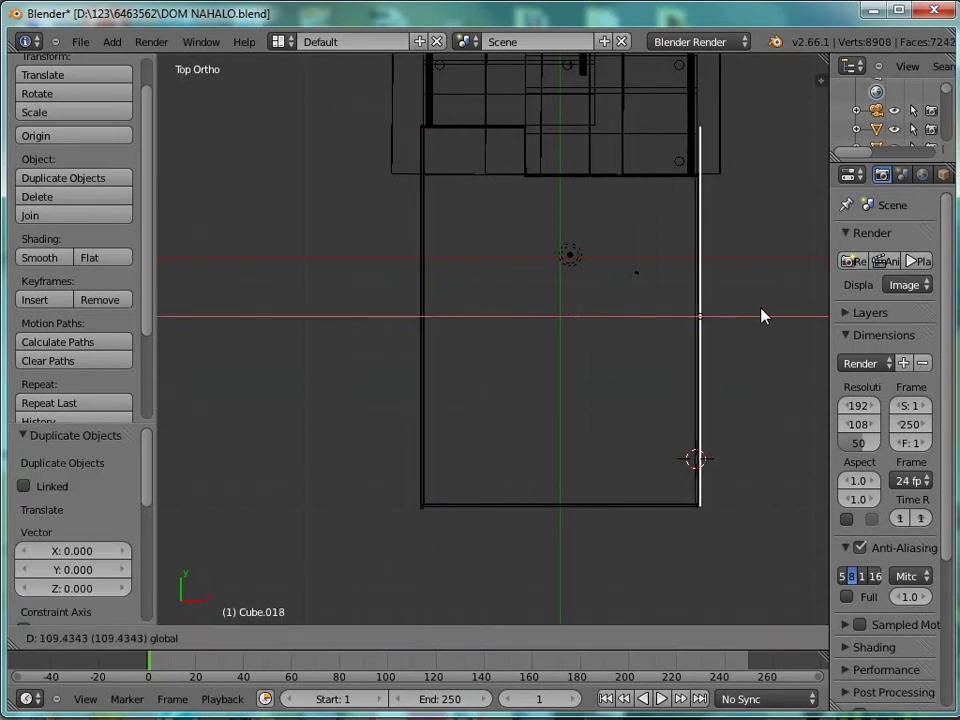
left_click(755, 318)
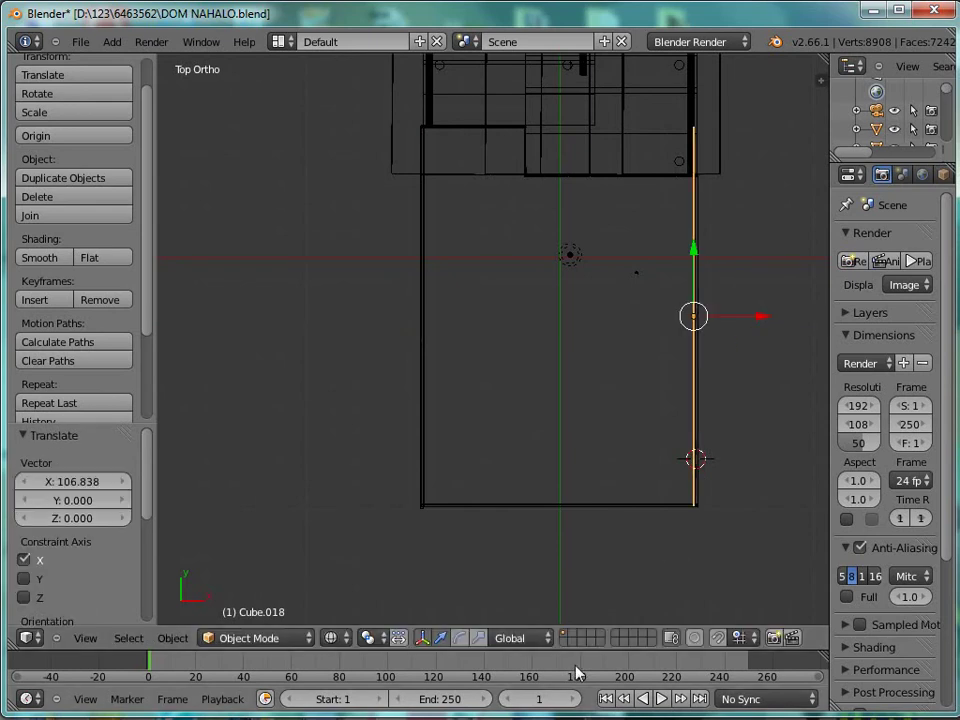
Step: Shorten the copied side panel along Y, shift it about -10.016 along Y and scale it by about 1.05 along Y
left_click(479, 638)
left_click_drag(690, 258, 688, 281)
left_click(444, 637)
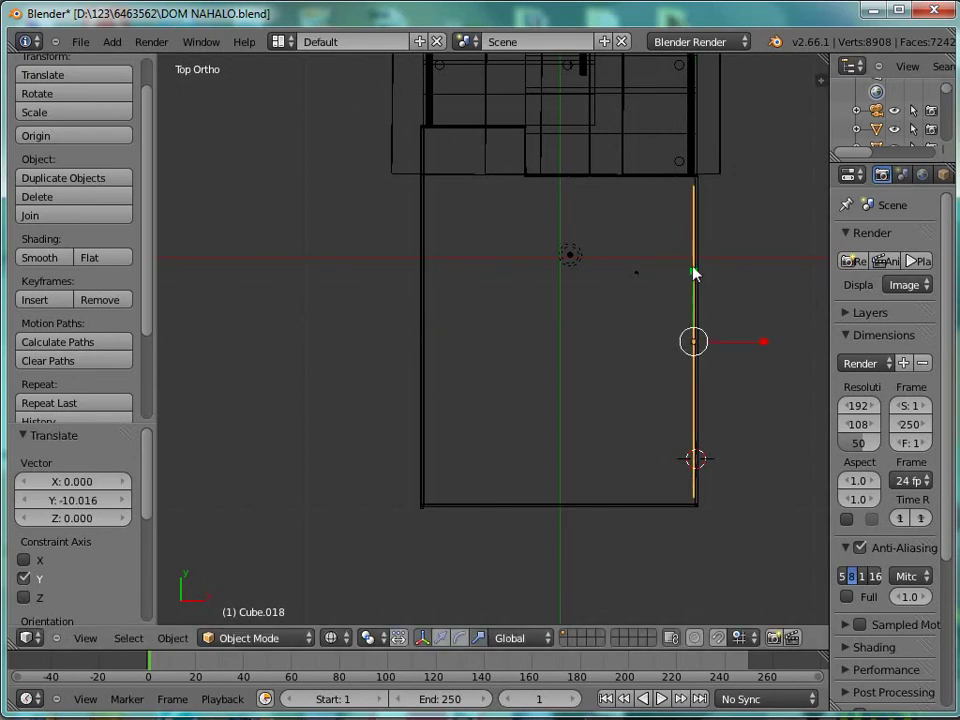
key("s")
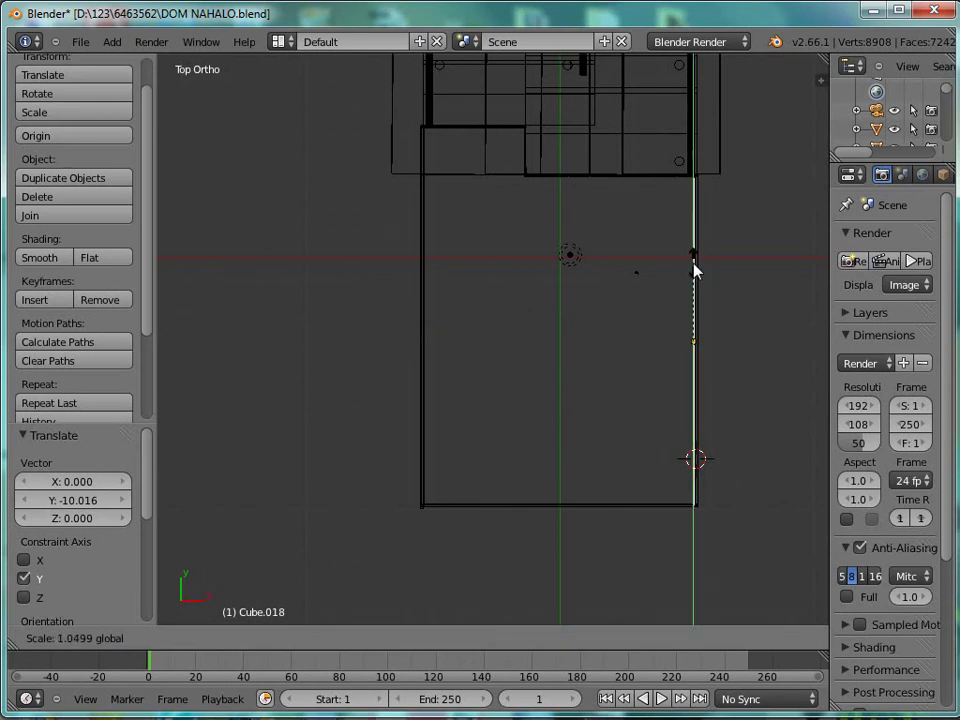
left_click(696, 268)
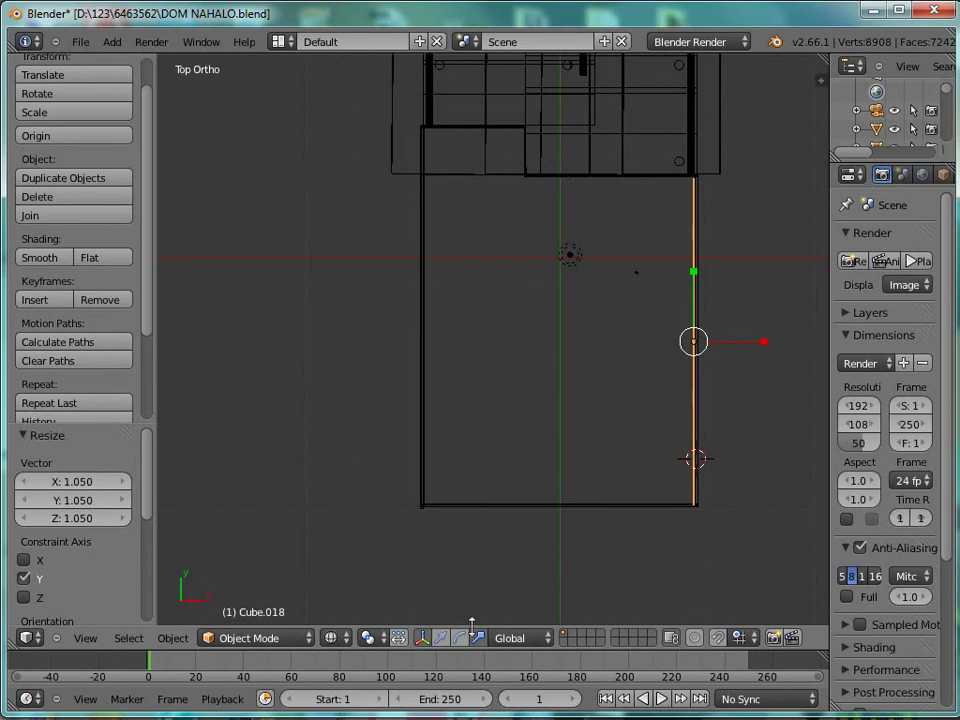
Step: Nudge the copied side panel along X against the wall, shift it about 0.742 and scale it about 1.026 along Y
left_click(441, 637)
left_click_drag(762, 349, 758, 350)
left_click_drag(697, 279, 697, 289)
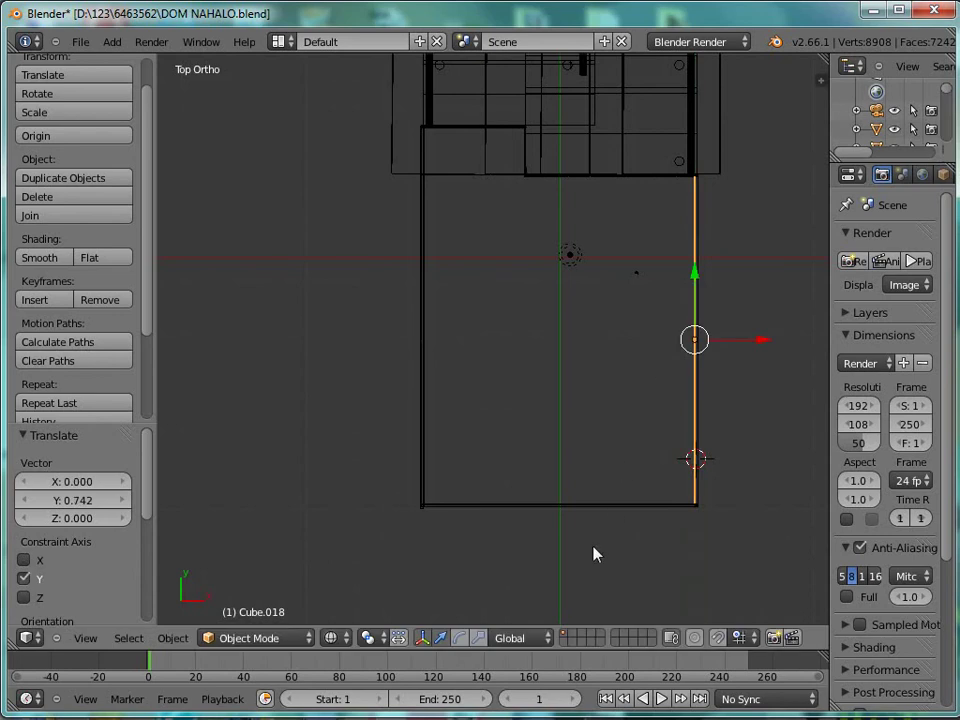
left_click(478, 638)
left_click_drag(697, 275, 695, 273)
Step: Switch the viewport to solid shading for an angled view of the house
middle_click_drag(611, 289, 826, 203)
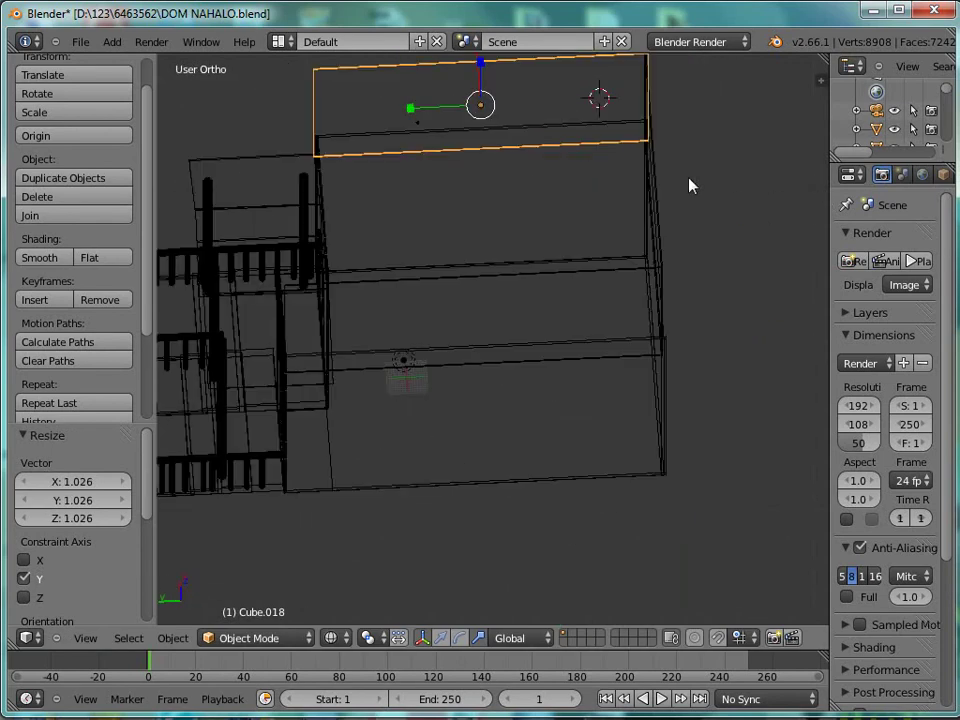
left_click(333, 640)
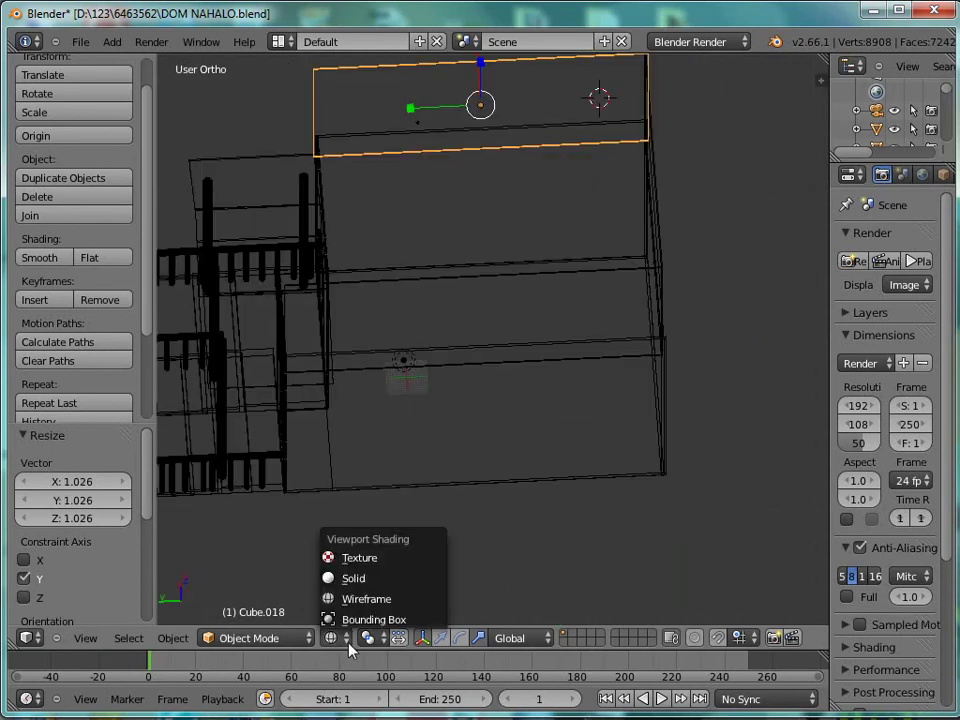
left_click(364, 578)
Step: Try to lower the two thin side panels and the thin rear panel together along Z, and undo the move
middle_click_drag(382, 569, 519, 276)
right_click(609, 276)
right_click(641, 194)
right_click(646, 167)
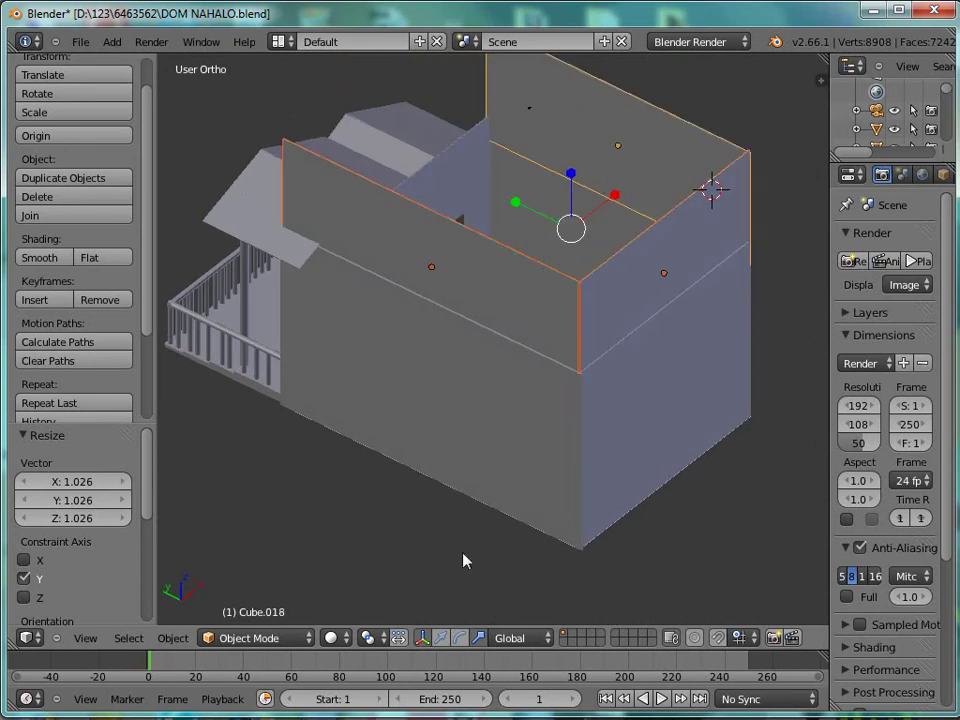
left_click(440, 637)
right_click(598, 172)
right_click(636, 272)
right_click(546, 296)
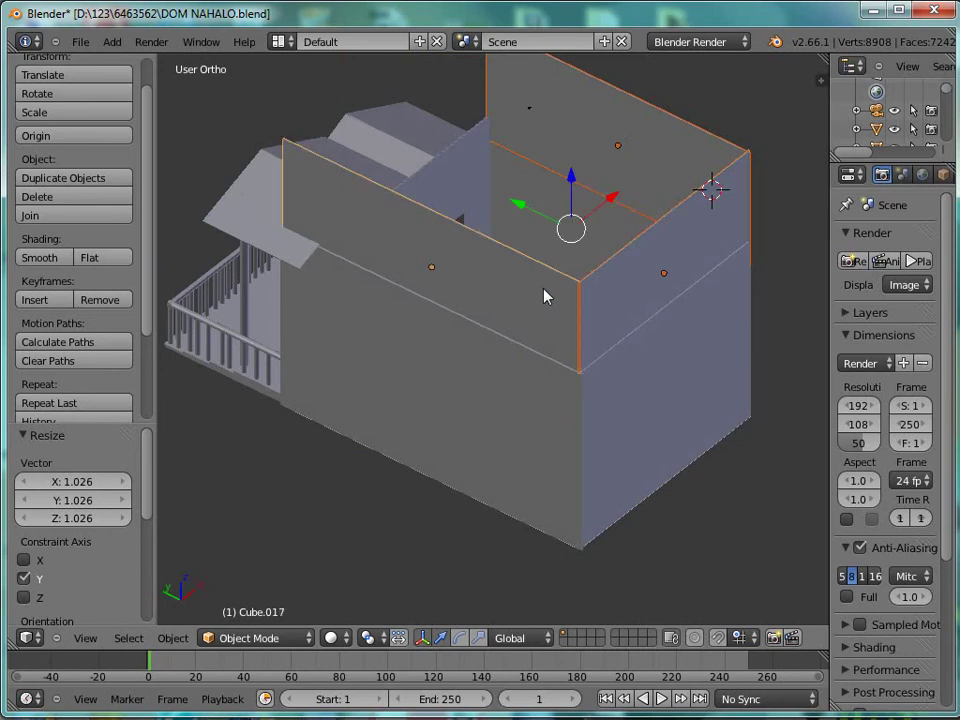
left_click_drag(579, 167, 572, 186)
key("ctrl+z")
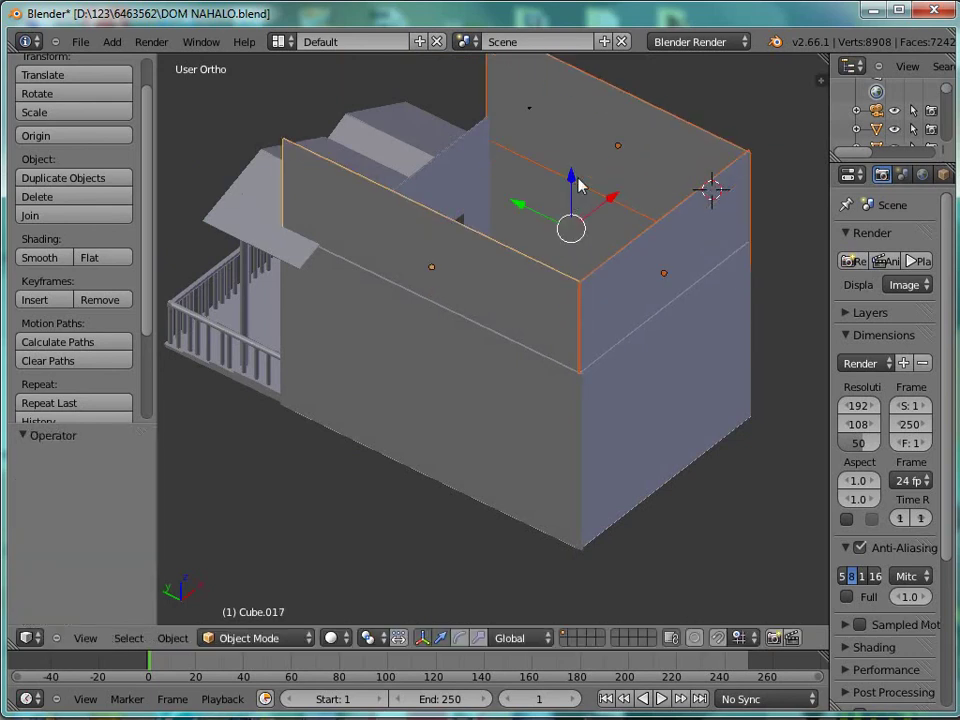
Step: Select both thin side panels and the thin rear panel and lower them together along Z into the walls
right_click(615, 144)
middle_click_drag(594, 182, 370, 182)
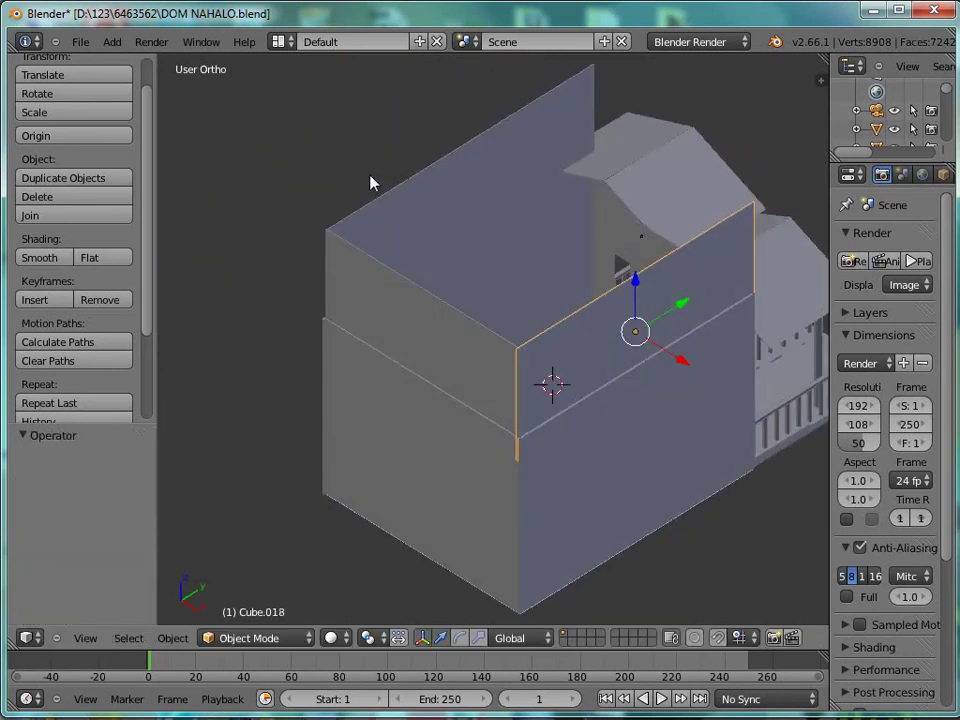
right_click(446, 199)
middle_click_drag(446, 199, 540, 203)
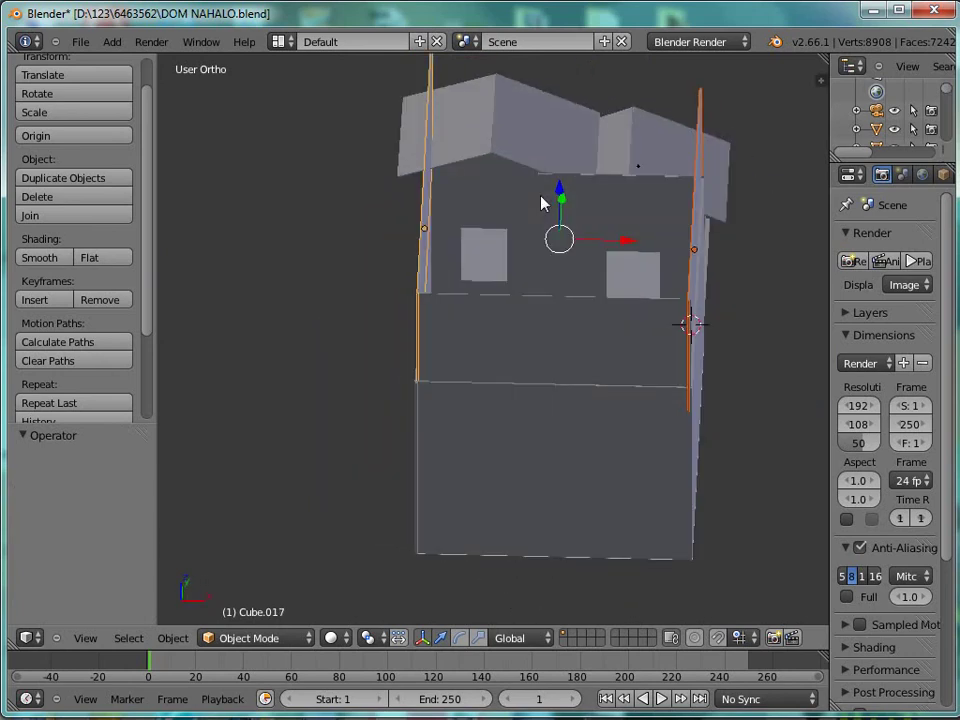
right_click(559, 328)
left_click_drag(561, 246, 564, 361)
Step: Adjust the panel fit at the rear of the house, including a shift of about 0.898 along Y
middle_click_drag(632, 352, 849, 340)
left_click_drag(548, 287, 538, 264)
left_click(478, 637)
left_click(441, 637)
middle_click_drag(538, 264, 655, 276)
right_click(596, 231)
mouse_move(521, 285)
left_mouse_down()
mouse_move(510, 296)
mouse_move(515, 287)
left_mouse_up()
Step: Select the two thin side panels and the thin rear panel together inside the house walls
right_click(426, 261)
right_click(557, 255)
right_click(565, 365)
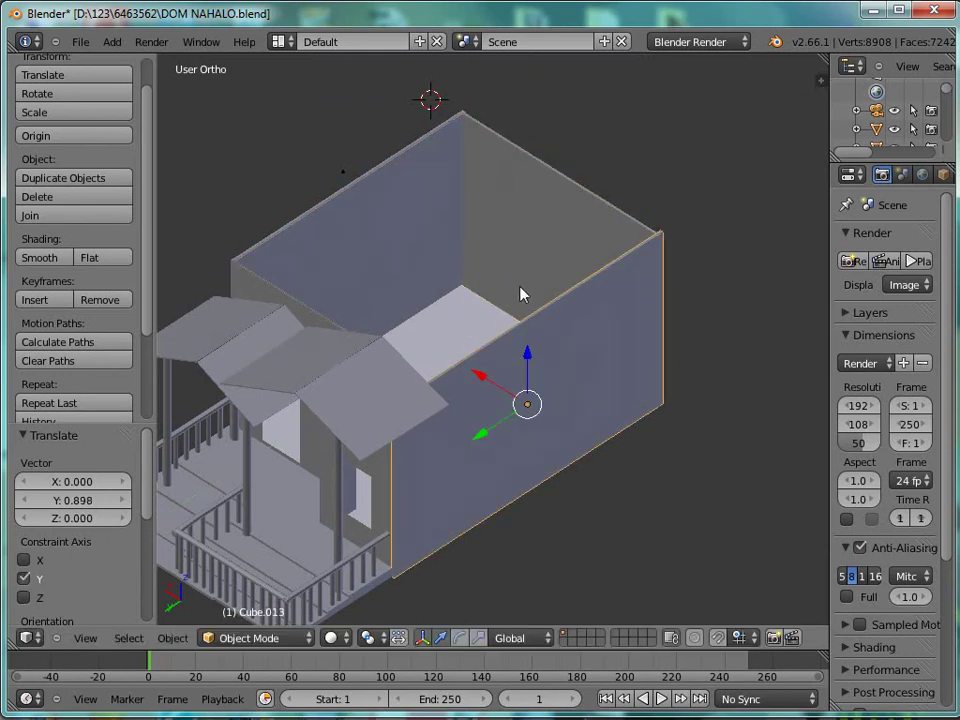
middle_click_drag(521, 295, 550, 300)
right_click(425, 260)
middle_click_drag(439, 296, 490, 289)
middle_click_drag(341, 410, 457, 338)
left_click_drag(456, 268, 460, 282)
right_click(460, 282)
right_click(460, 282)
right_click(460, 282)
right_click(460, 282)
right_click(460, 282)
right_click(460, 282)
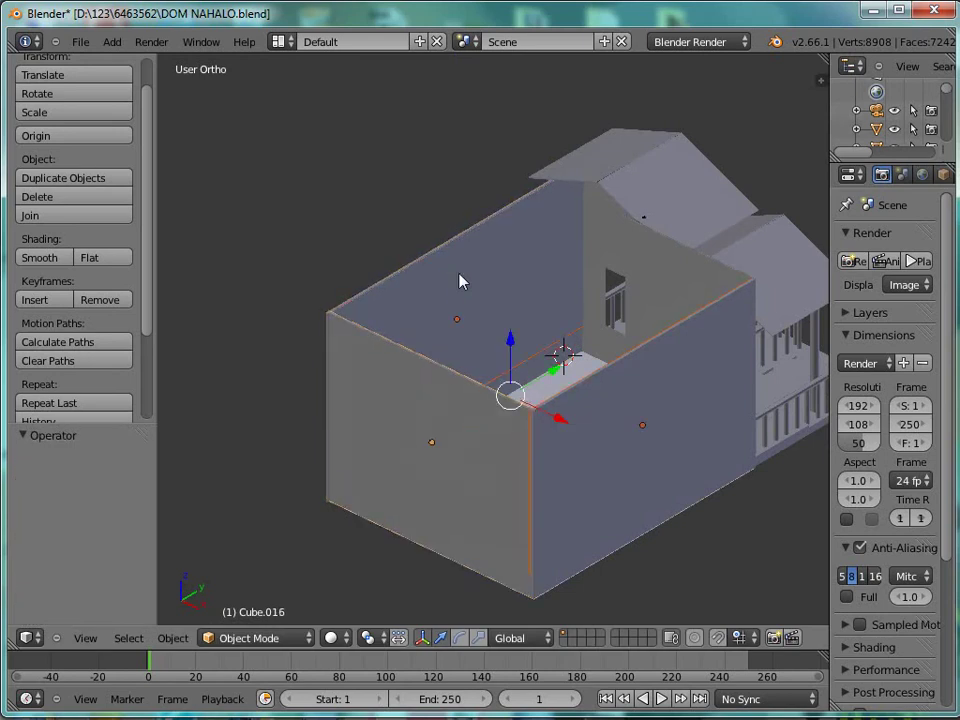